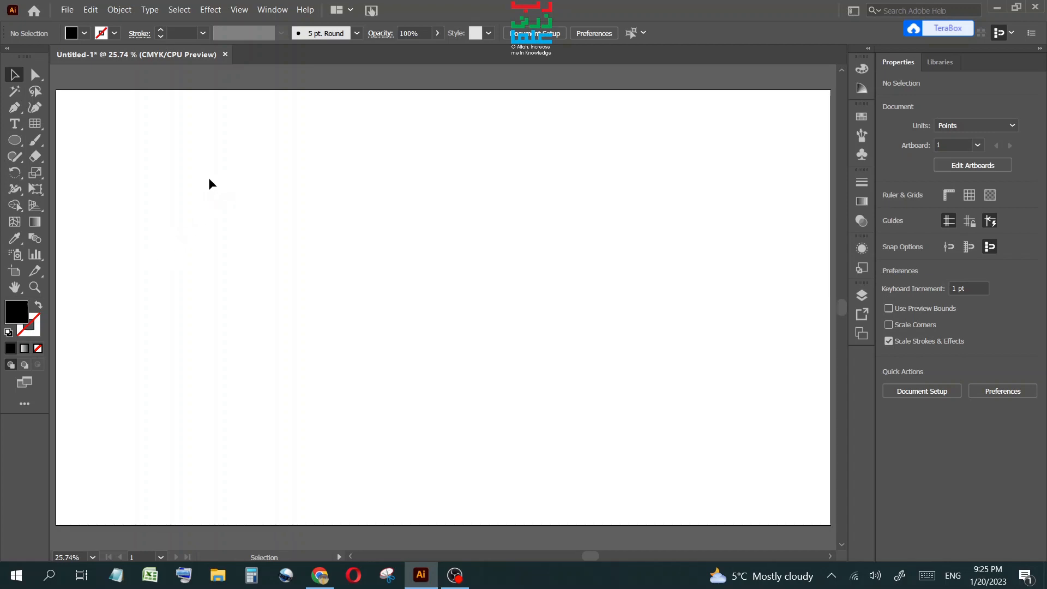
# Draw a square about 327 pt wide with the Rectangle tool.
pyautogui.click(22, 146)
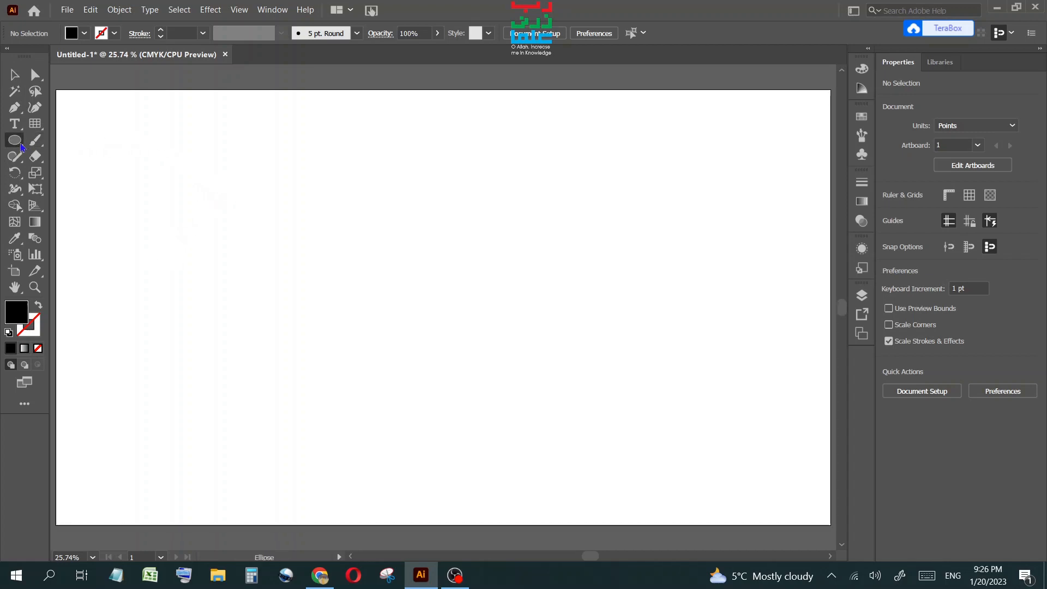
pyautogui.click(80, 141)
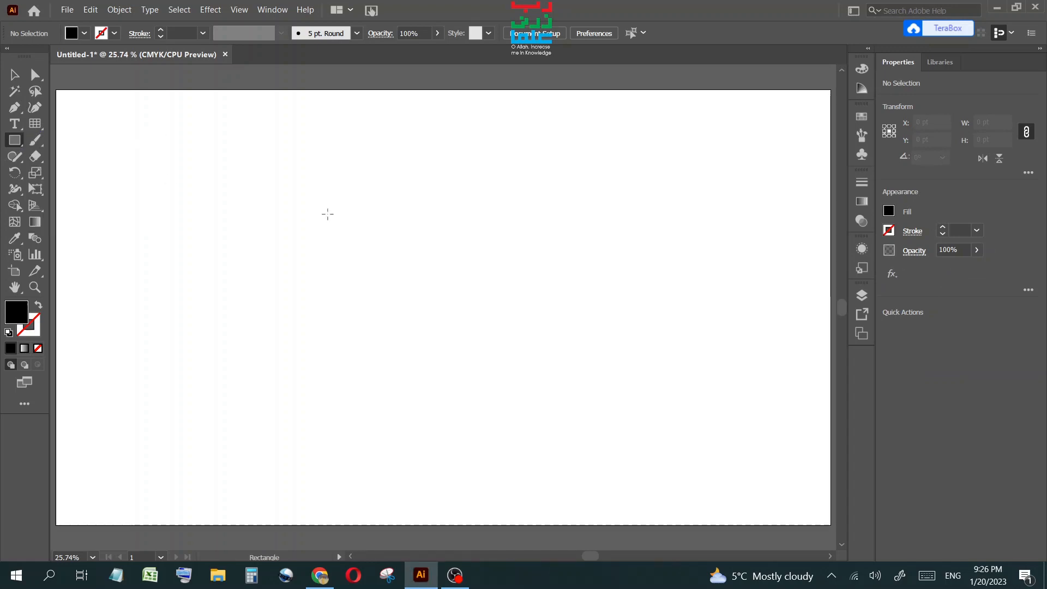
pyautogui.moveTo(331, 222); pyautogui.dragTo(462, 353)
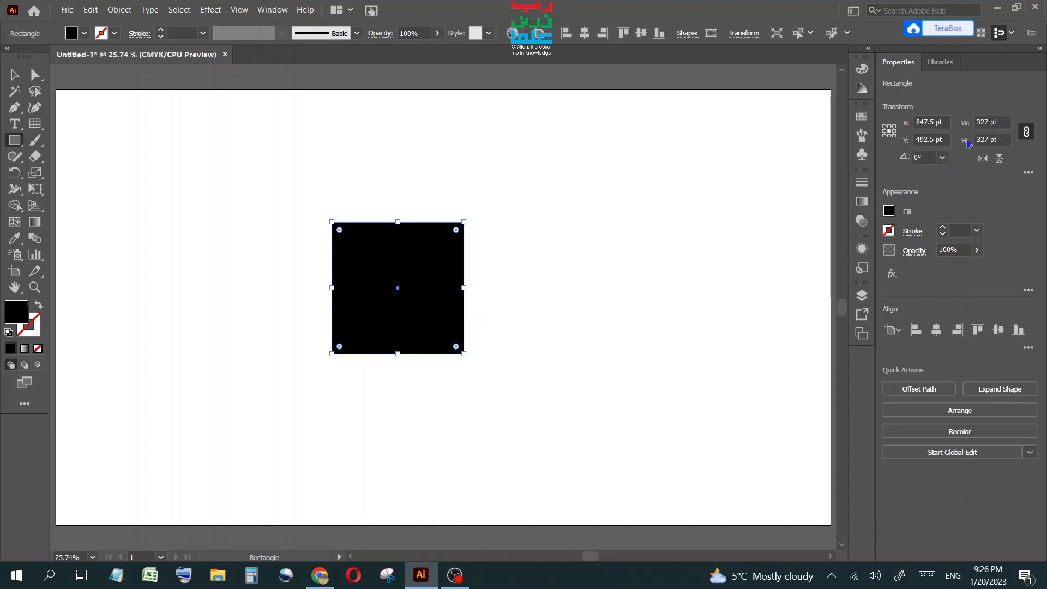
# Set the square's width to 300 pt, keeping the proportions linked so the height matches.
pyautogui.click(984, 123)
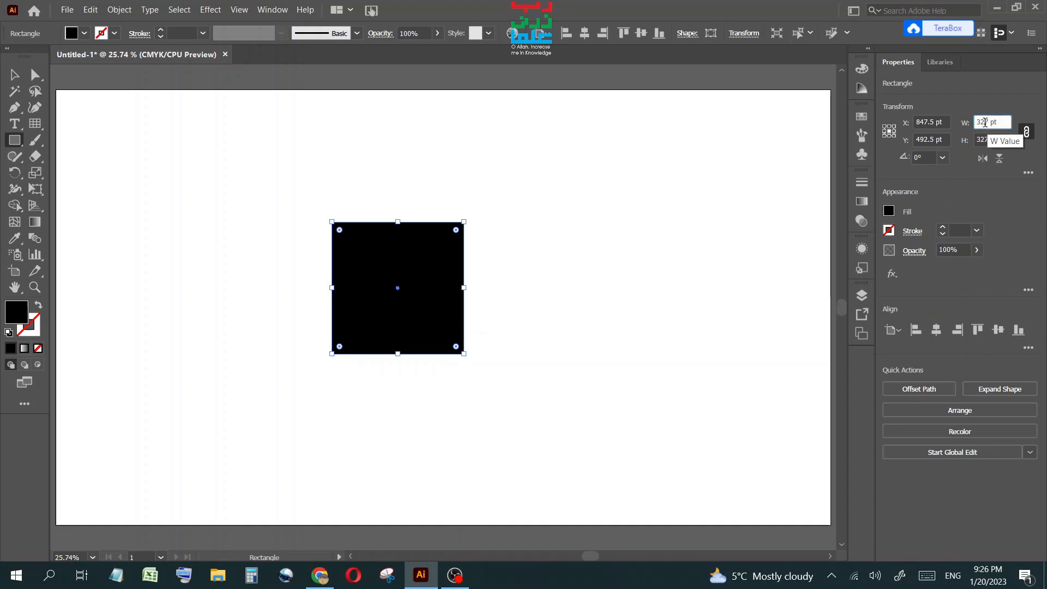
pyautogui.write('300')
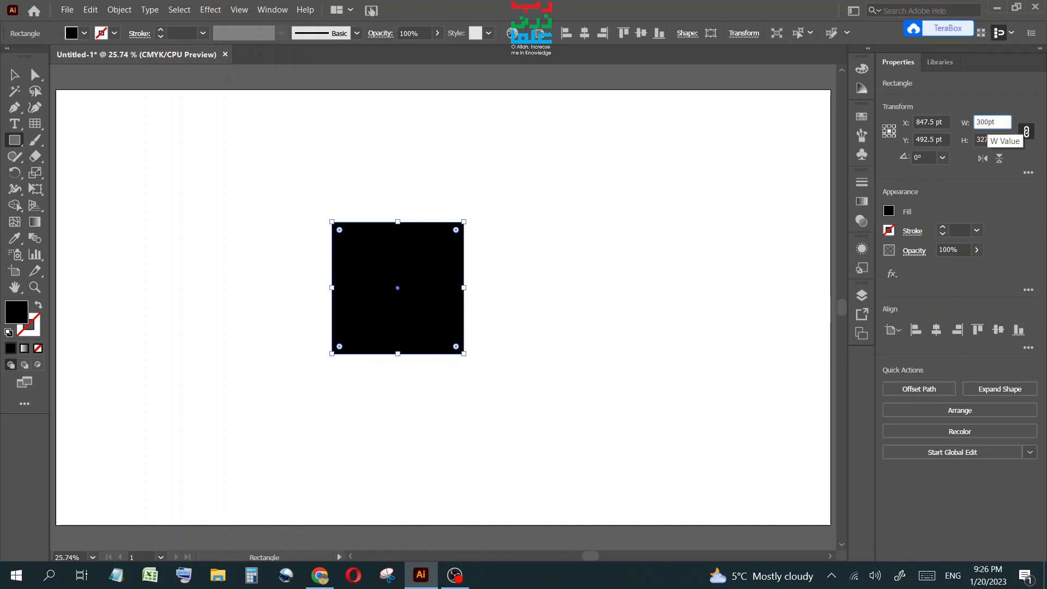
pyautogui.press('Return')
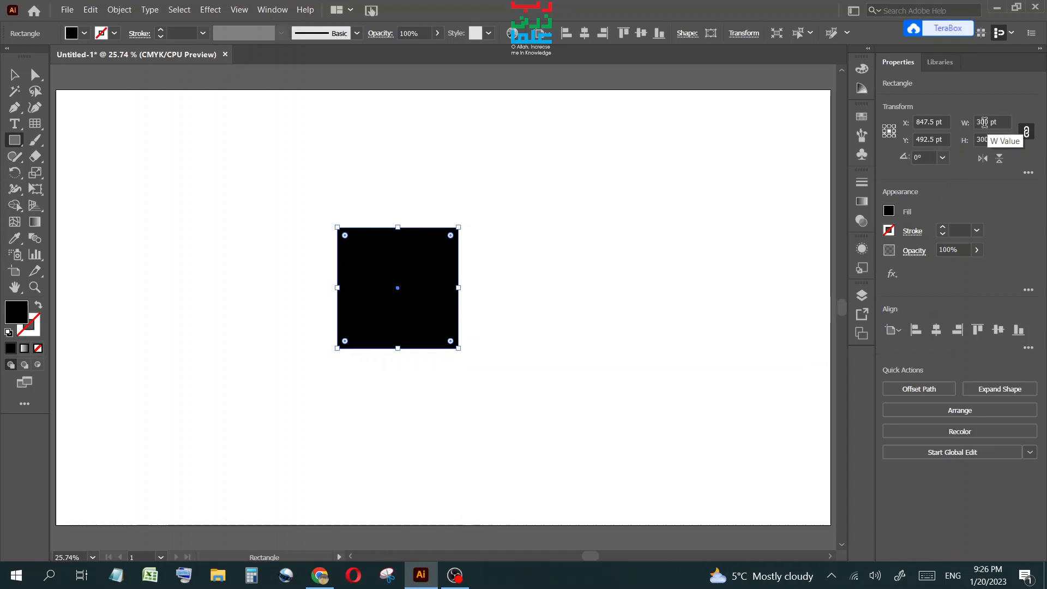
# Swap the square's fill and stroke so it has a black stroke and no fill.
pyautogui.click(38, 305)
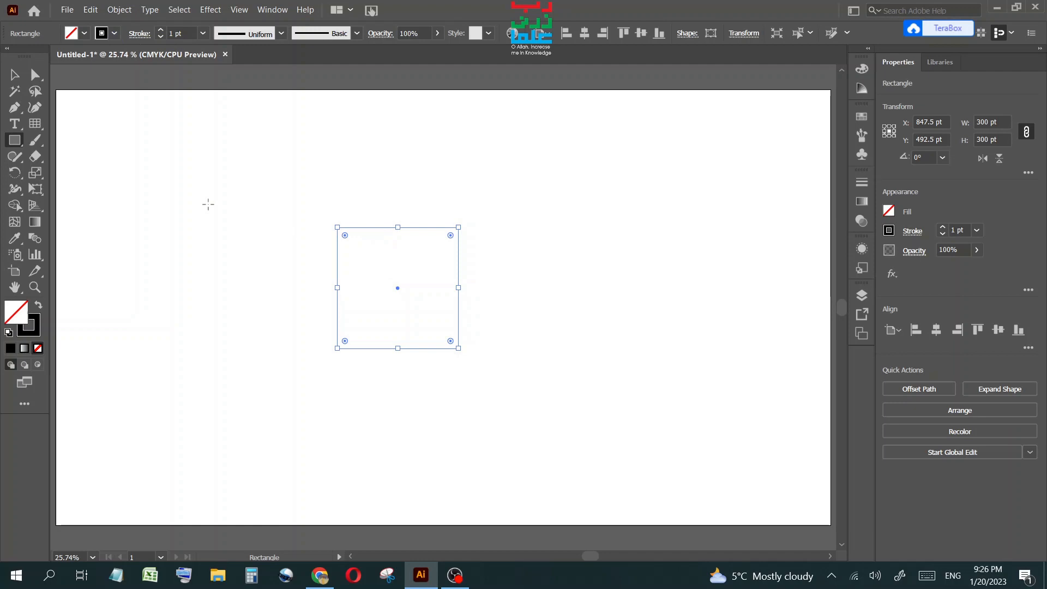
pyautogui.click(15, 75)
# Reselect the square and open Split Into Grid with 12 rows, 12 columns, 2 pt gutters and preview on.
pyautogui.click(277, 240)
pyautogui.moveTo(290, 192); pyautogui.dragTo(521, 466)
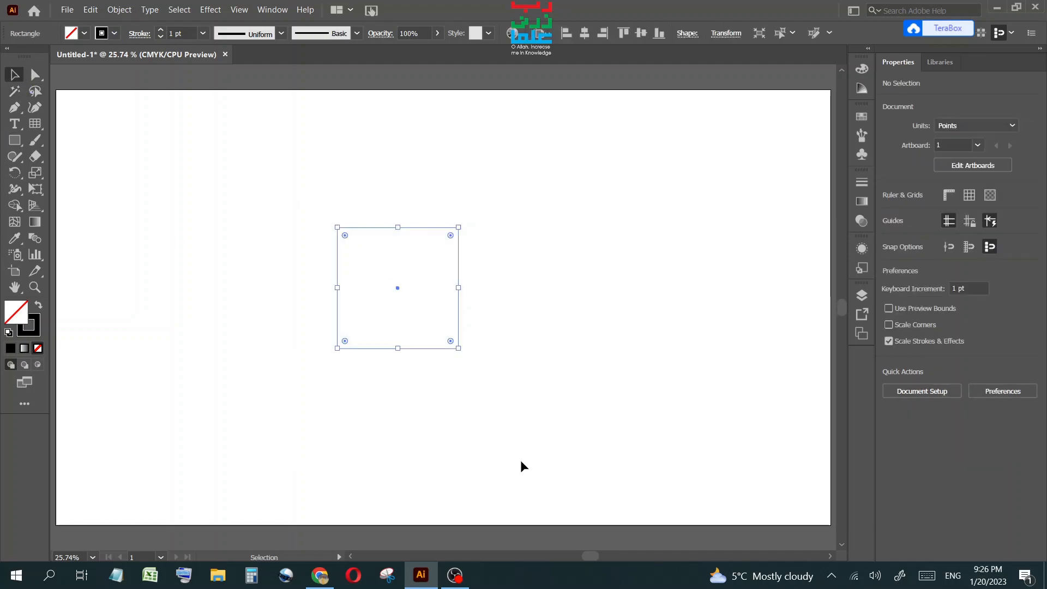
pyautogui.click(121, 11)
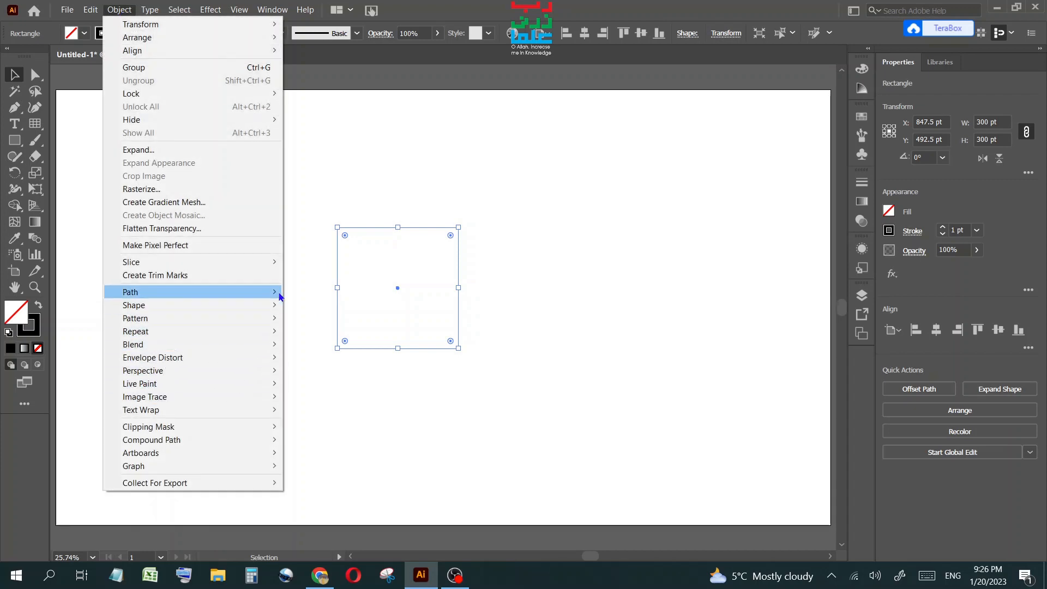
pyautogui.moveTo(277, 293)
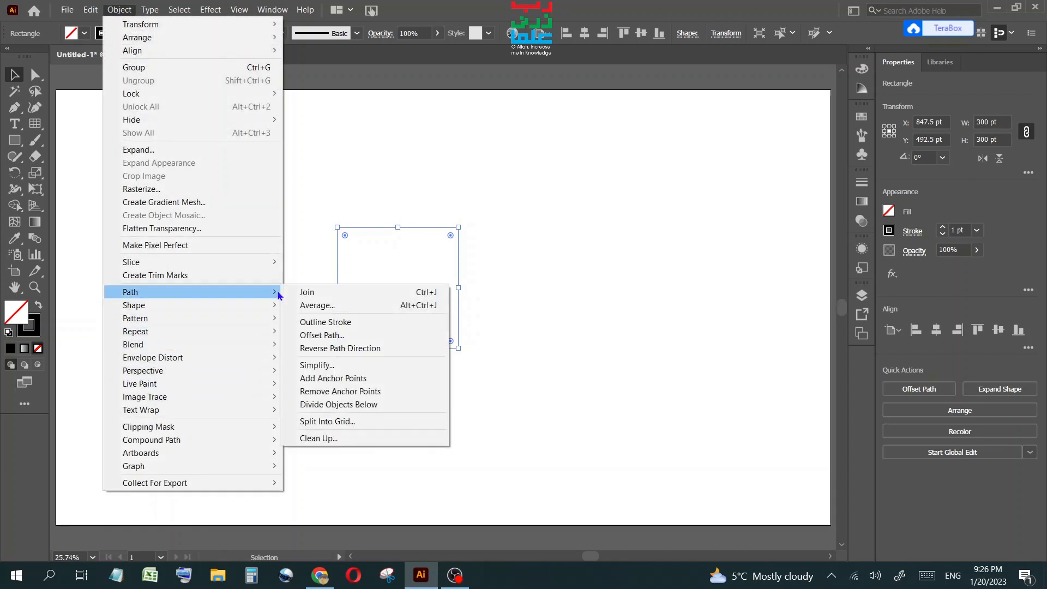
pyautogui.click(379, 421)
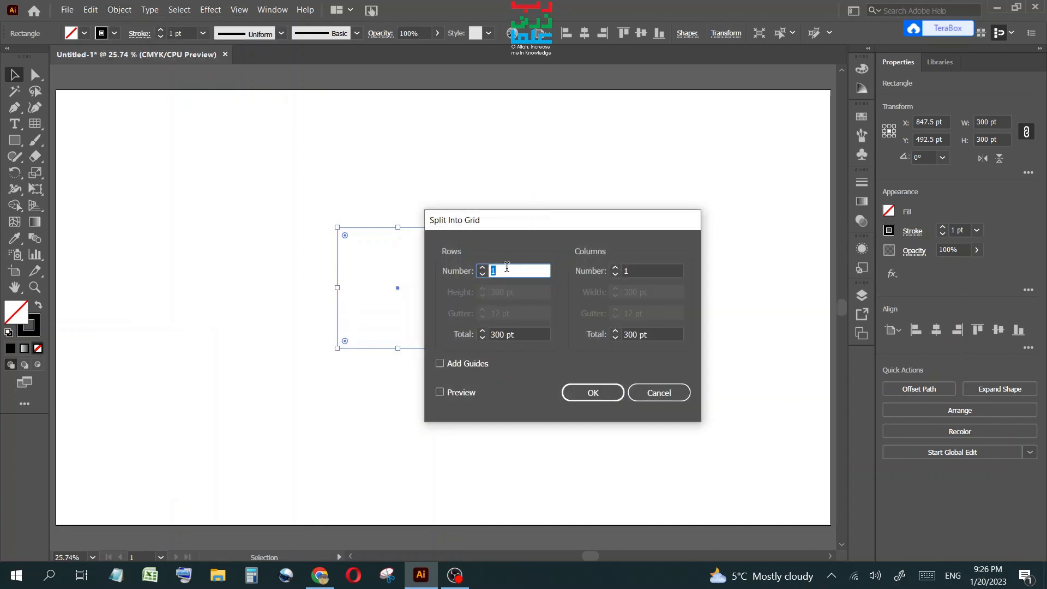
pyautogui.write('12')
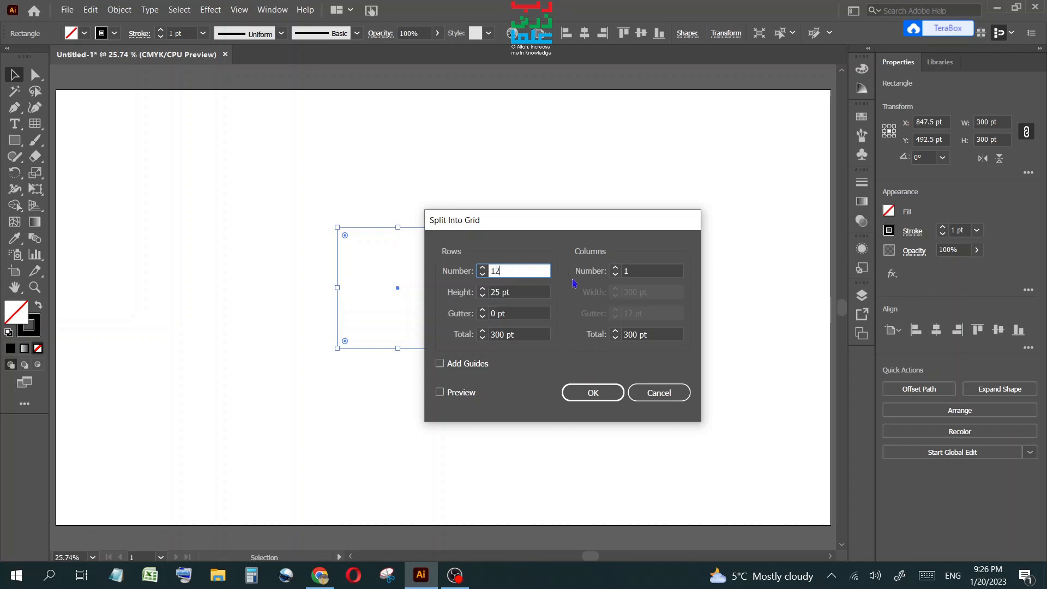
pyautogui.click(616, 272)
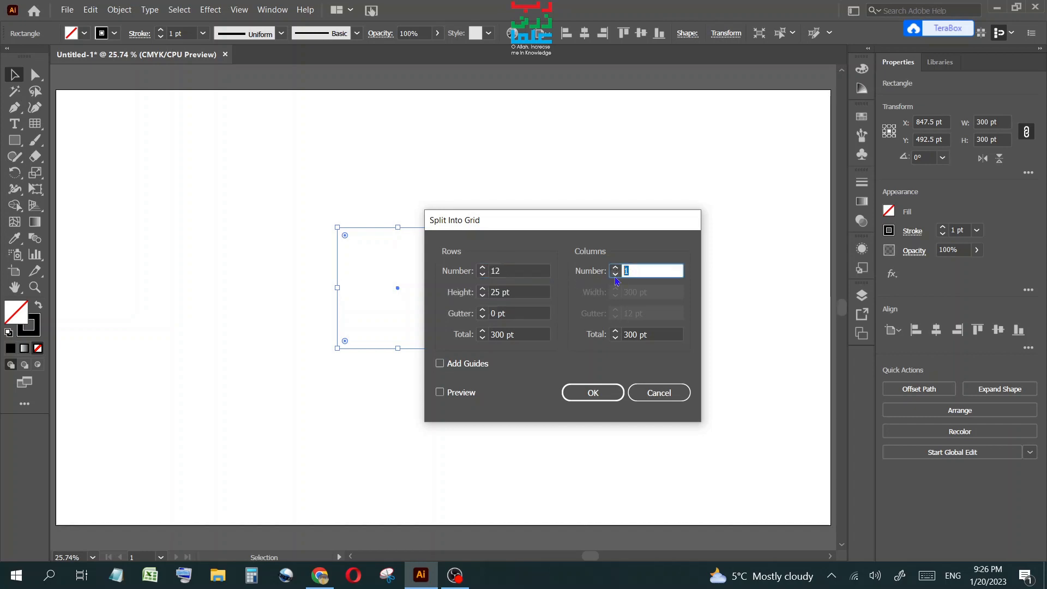
pyautogui.write('12')
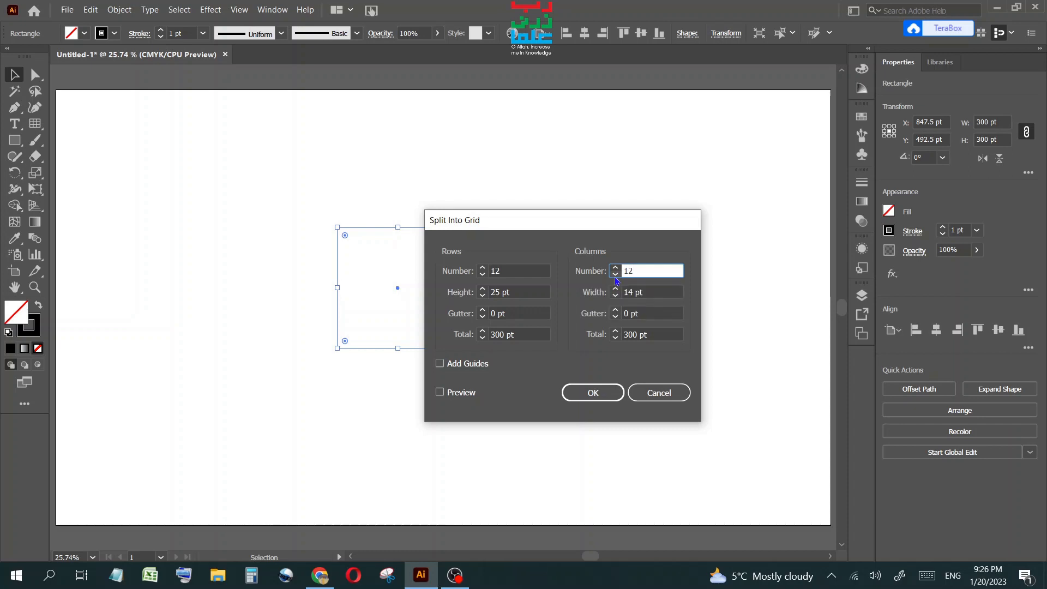
pyautogui.doubleClick(483, 310)
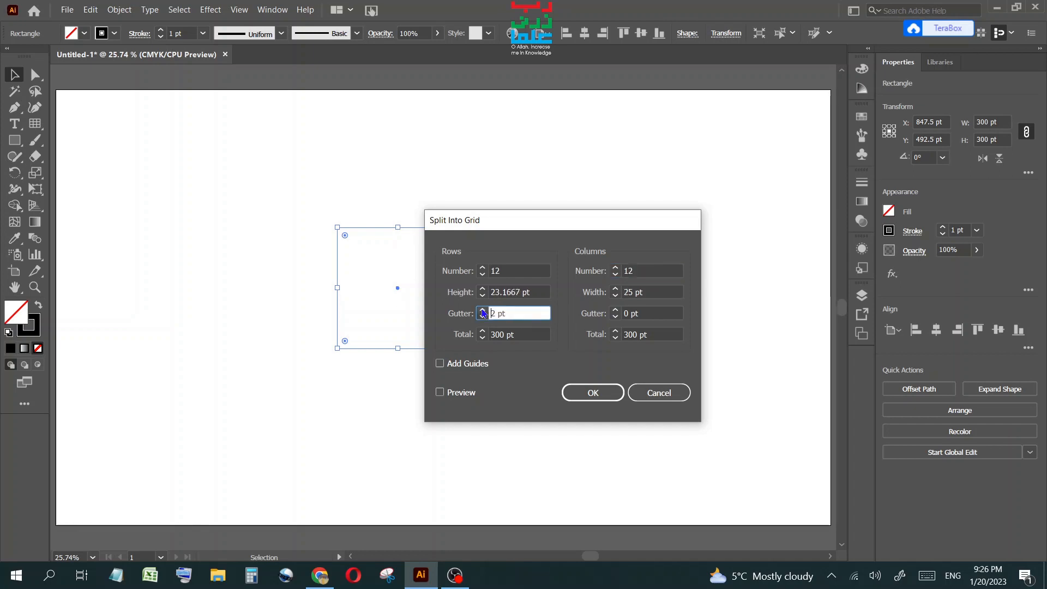
pyautogui.click(615, 311)
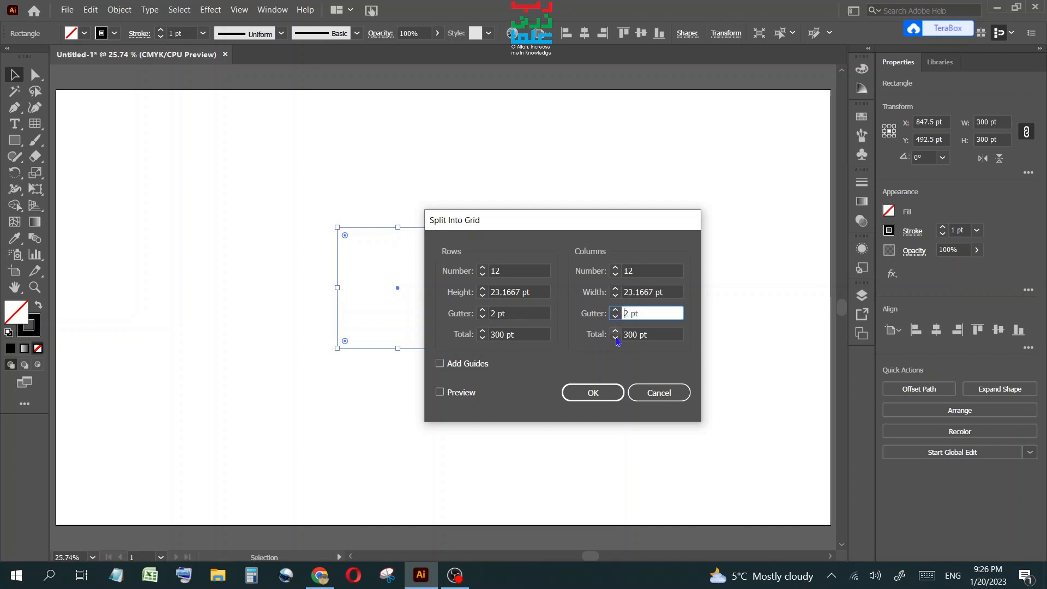
pyautogui.click(439, 392)
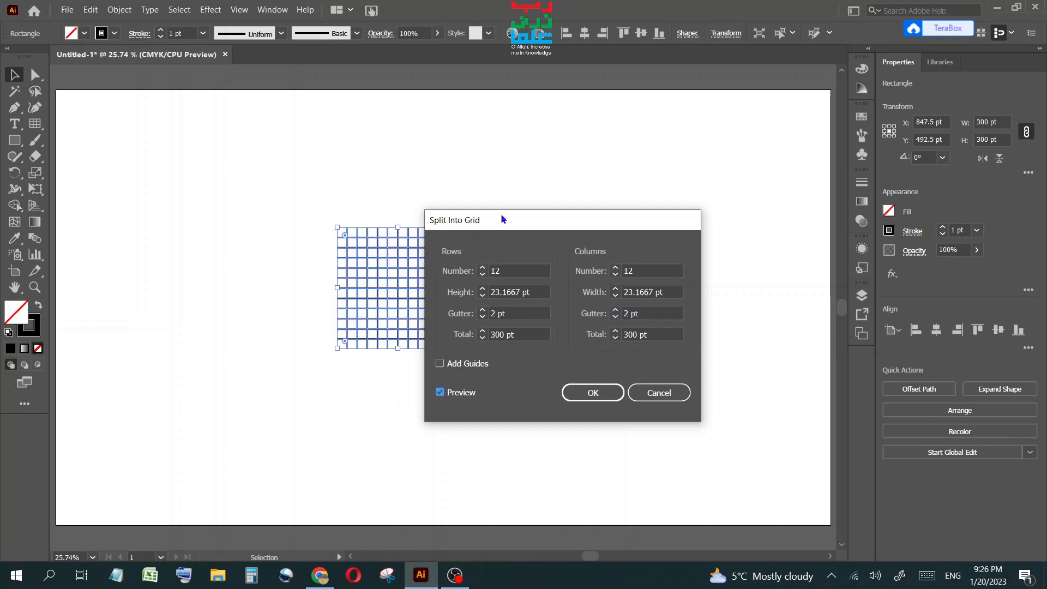
# Nudge the row number up to 15 and back down to 12, then apply the grid split.
pyautogui.moveTo(502, 219); pyautogui.dragTo(615, 180)
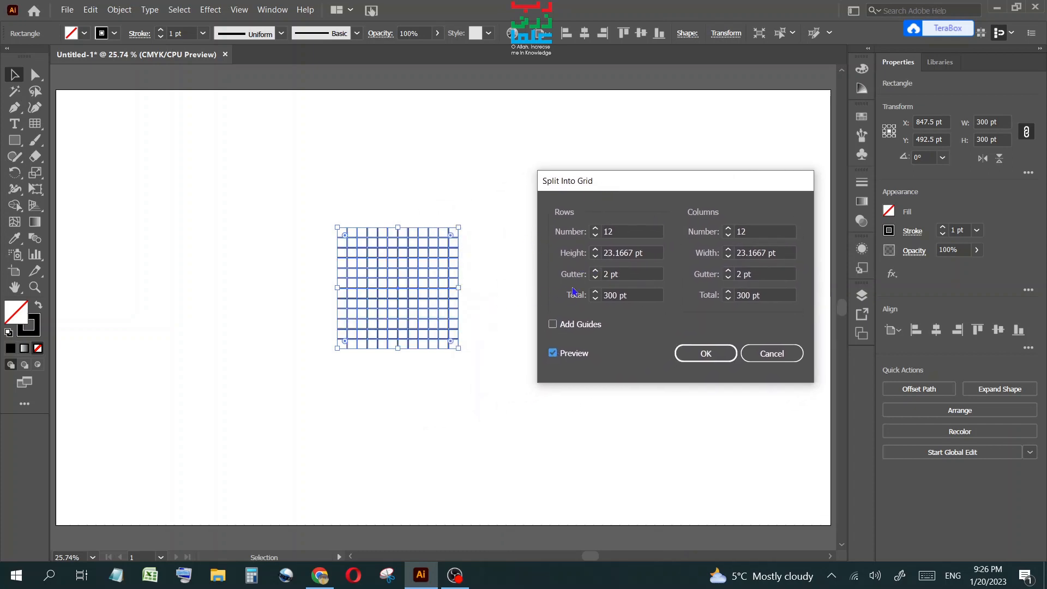
pyautogui.click(621, 232)
pyautogui.press('Up')
pyautogui.press('Up')
pyautogui.press('Up')
pyautogui.press('Up')
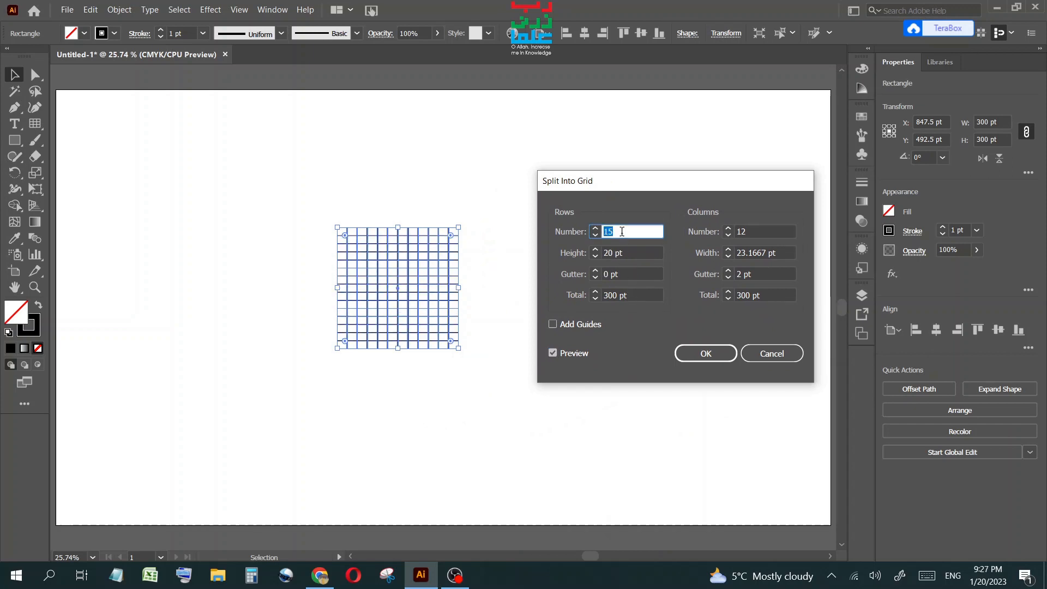
pyautogui.press('Down')
pyautogui.press('Down')
pyautogui.press('Down')
pyautogui.press('Down')
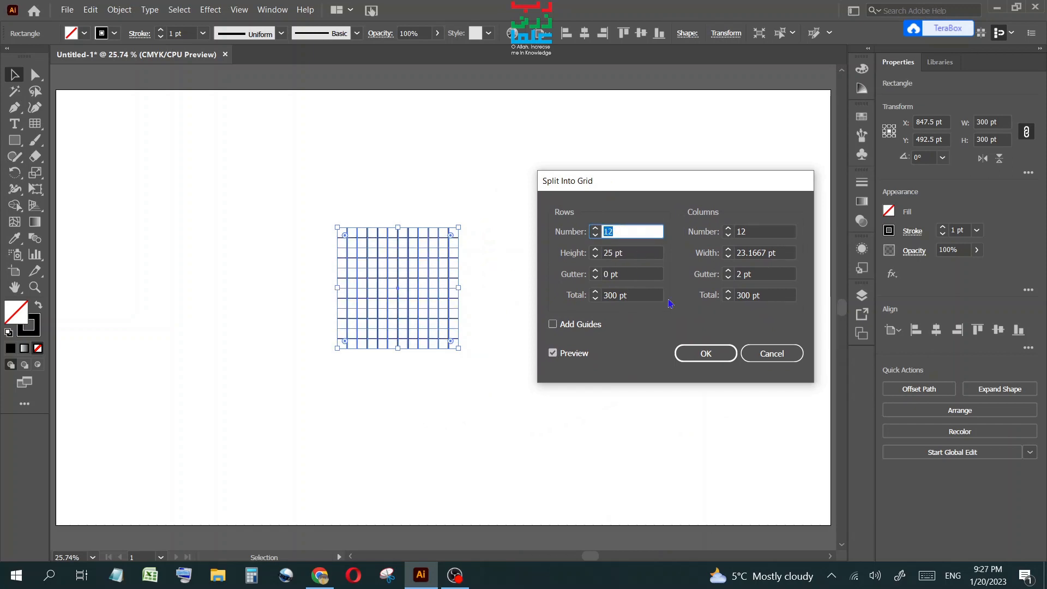
pyautogui.click(706, 355)
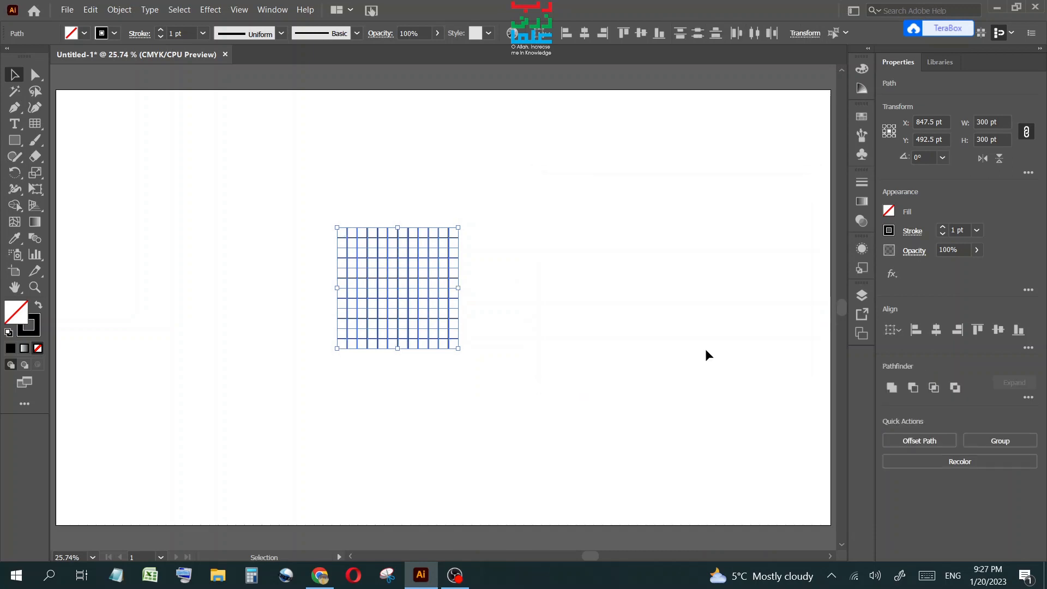
# Apply a Pucker & Bloat distortion to the grid with the bloat set to 100%.
pyautogui.click(210, 10)
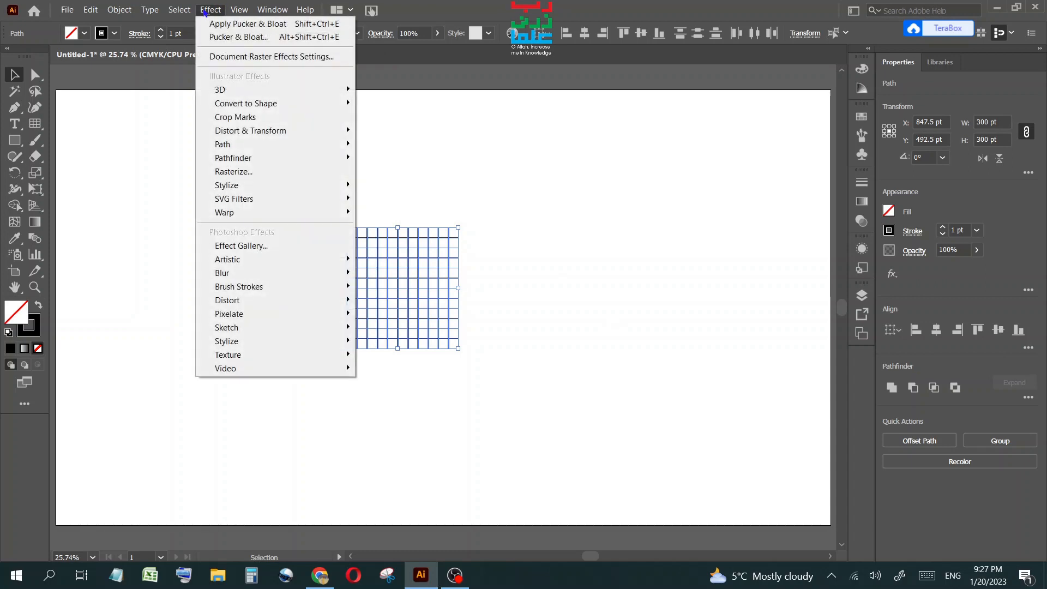
pyautogui.moveTo(296, 133)
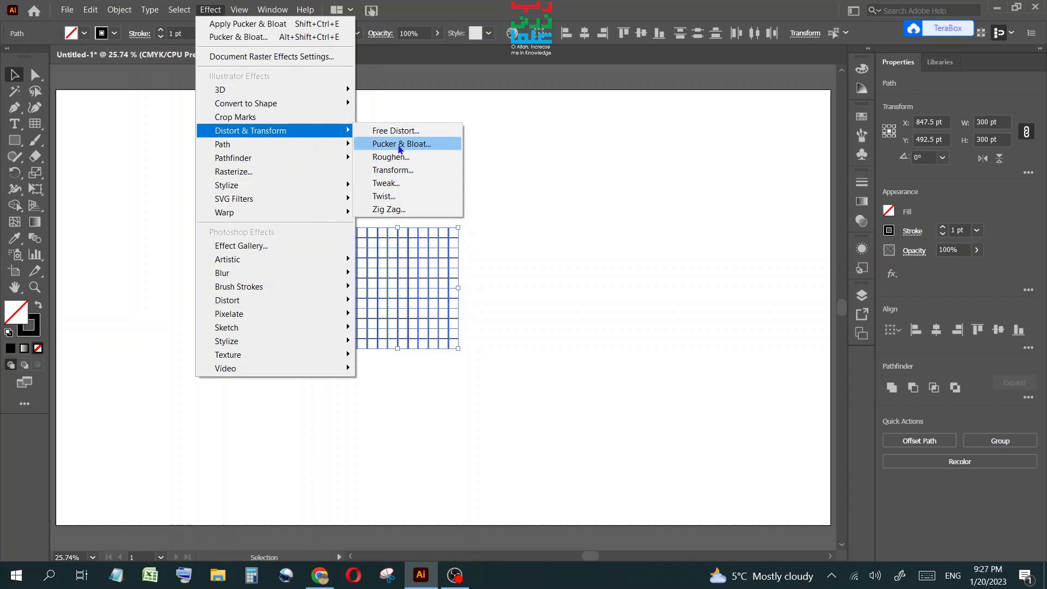
pyautogui.click(426, 145)
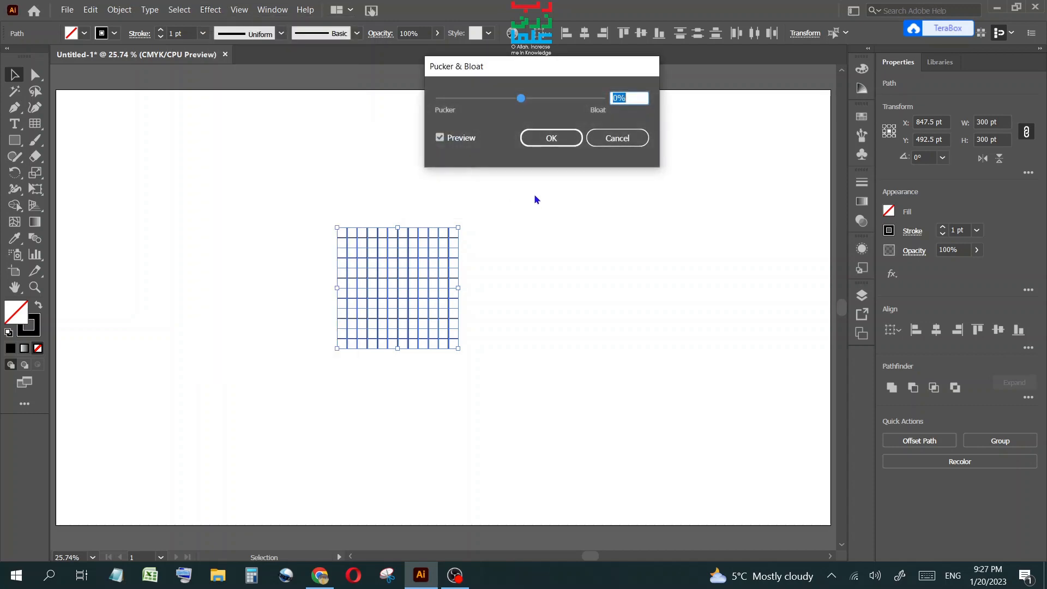
pyautogui.moveTo(611, 185); pyautogui.dragTo(624, 193)
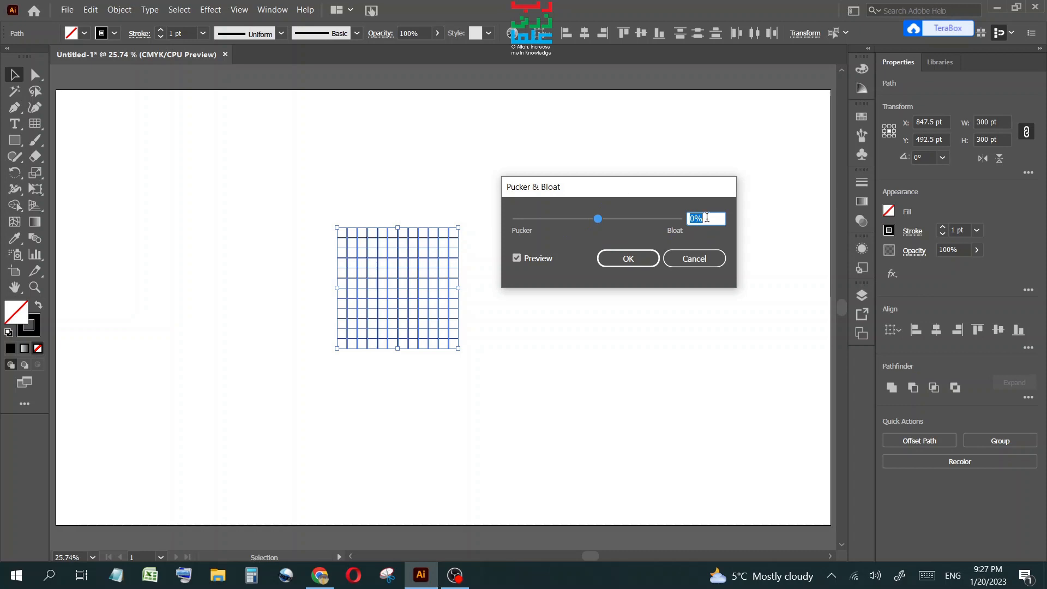
pyautogui.moveTo(706, 218); pyautogui.dragTo(696, 219)
pyautogui.scroll(20, 697, 218)
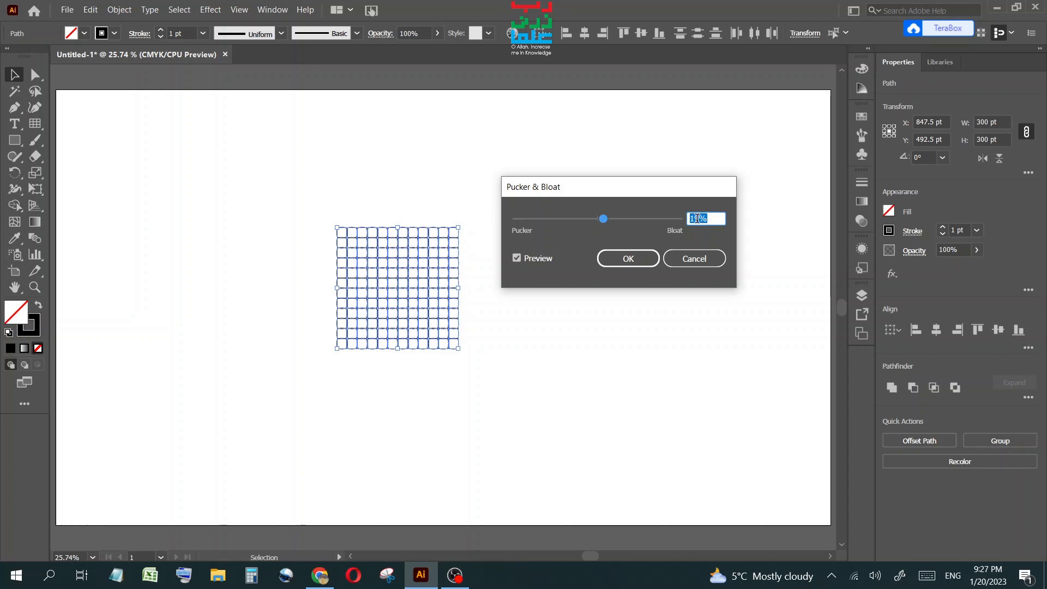
pyautogui.scroll(20, 696, 218)
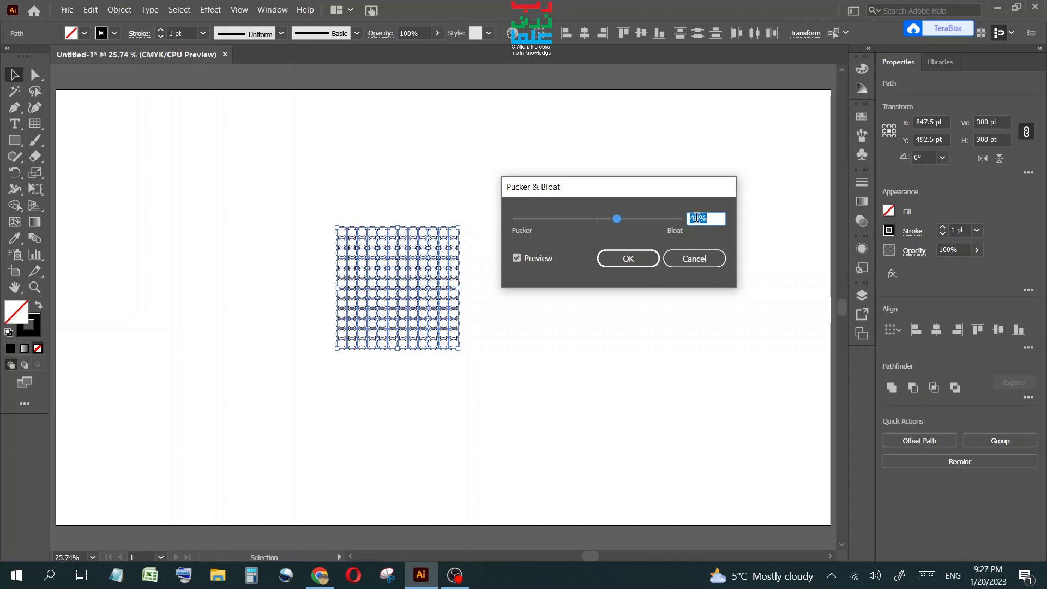
pyautogui.scroll(20, 697, 218)
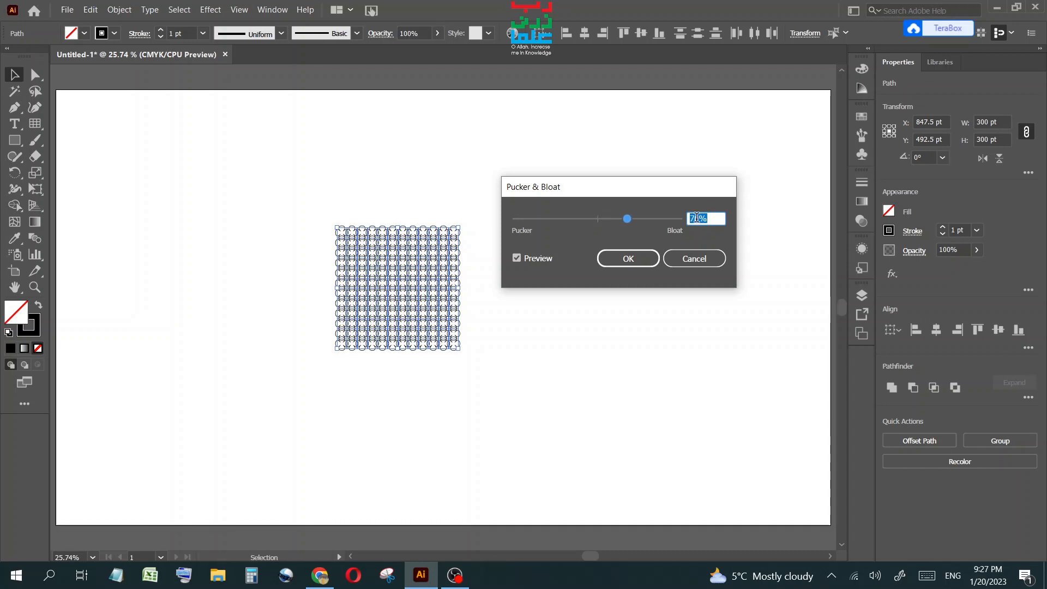
pyautogui.scroll(18, 697, 218)
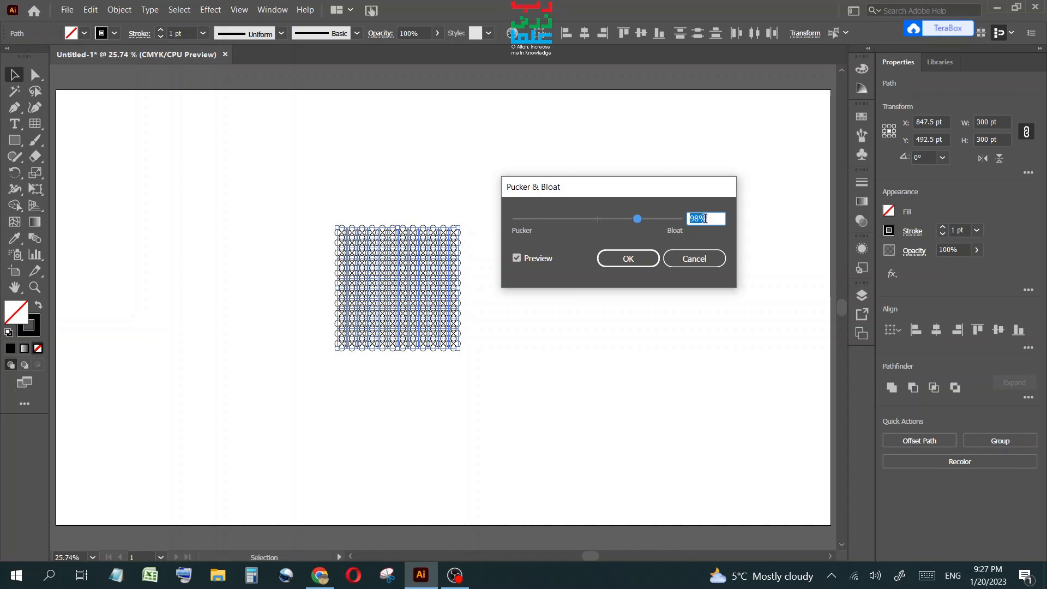
pyautogui.scroll(1, 706, 218)
pyautogui.scroll(2, 706, 218)
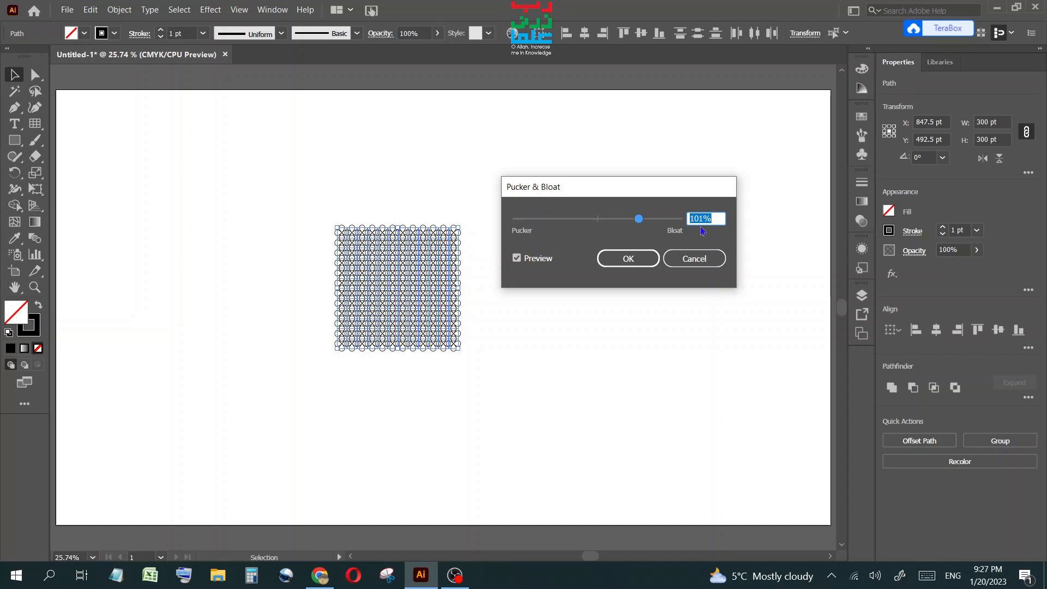
pyautogui.click(638, 259)
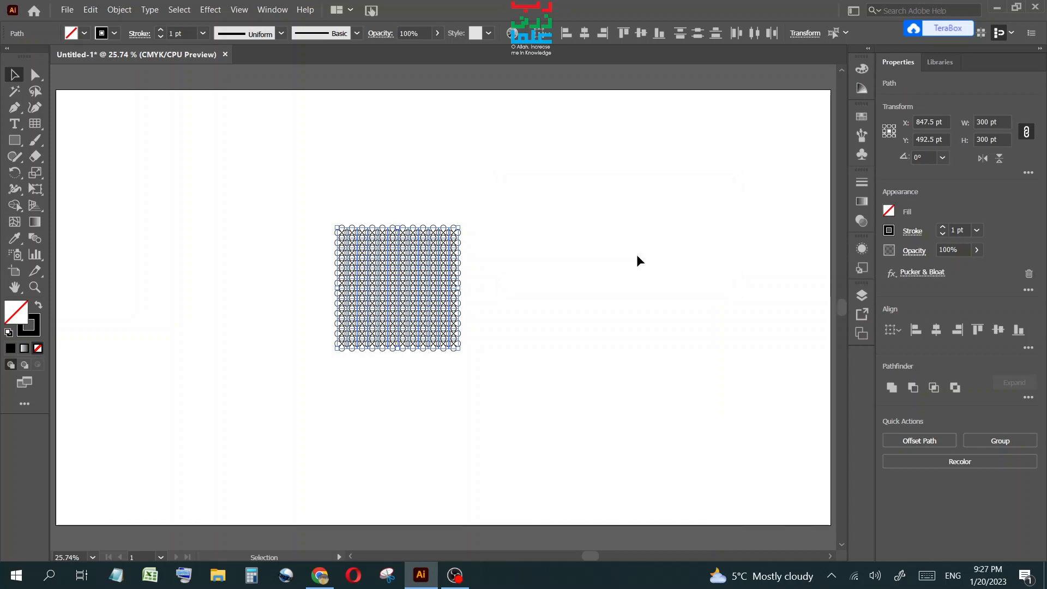
# Select the bloated grid and move it toward the right side of the artboard.
pyautogui.click(34, 287)
pyautogui.moveTo(314, 202); pyautogui.dragTo(481, 372)
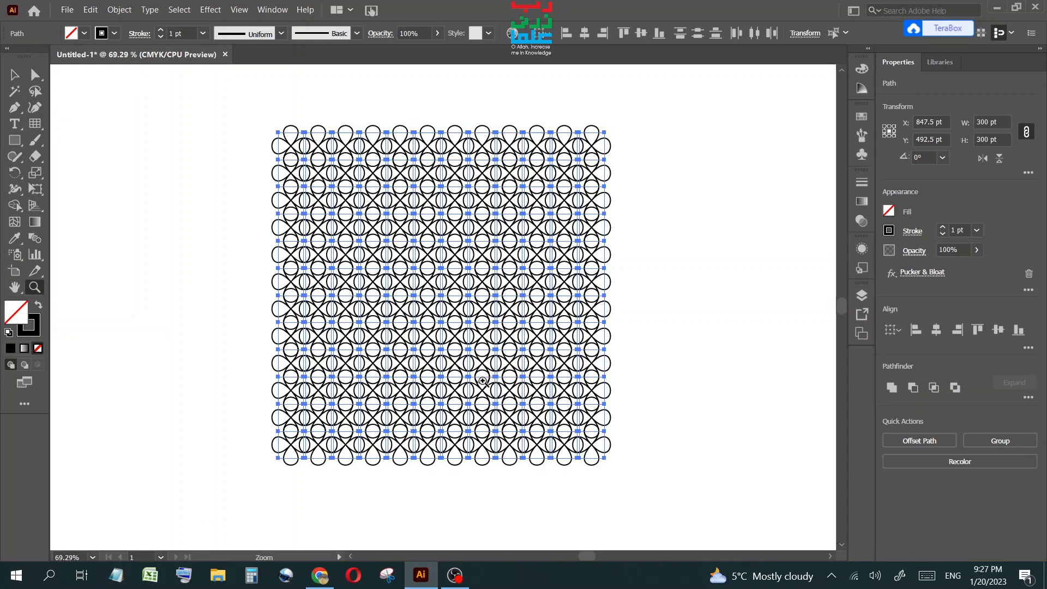
pyautogui.click(14, 75)
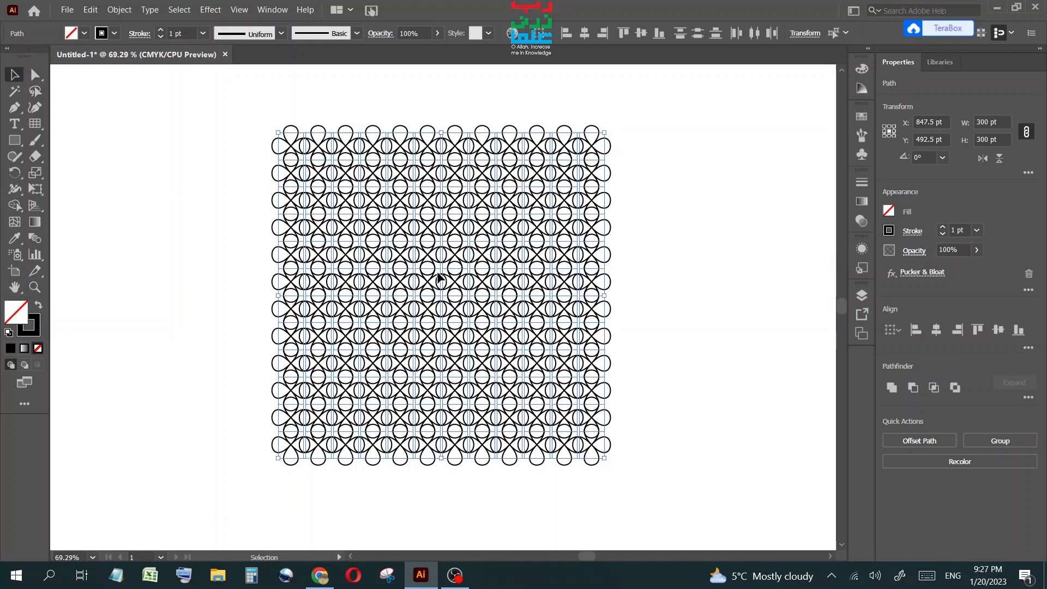
pyautogui.hotkey('ctrl', '-')
pyautogui.hotkey('ctrl', '-')
pyautogui.hotkey('ctrl', '-')
pyautogui.hotkey('ctrl', '-')
pyautogui.hotkey('ctrl', '-')
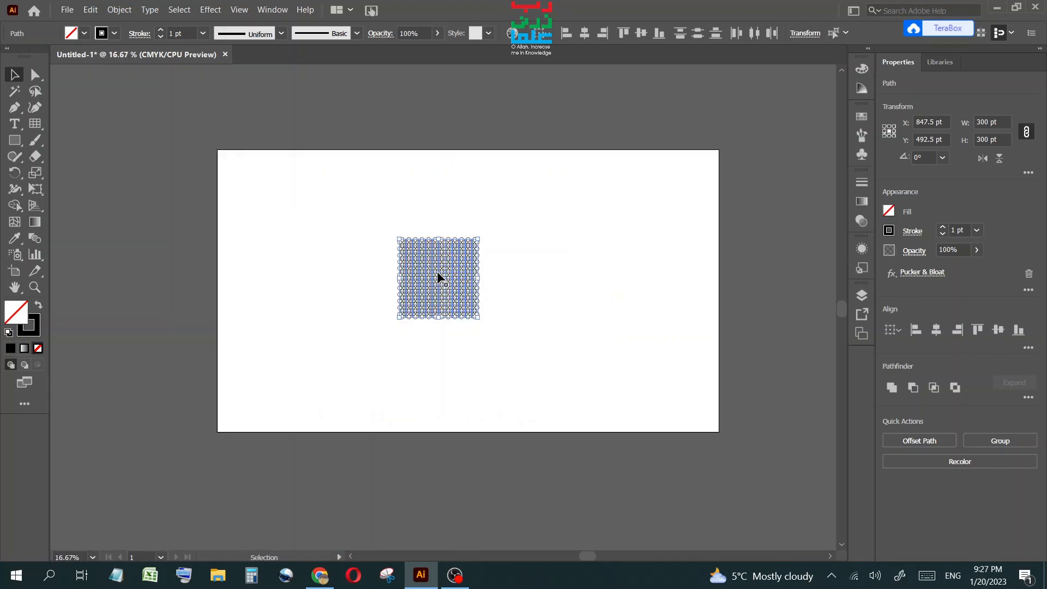
pyautogui.moveTo(368, 207); pyautogui.dragTo(501, 336)
pyautogui.moveTo(430, 274); pyautogui.dragTo(638, 387)
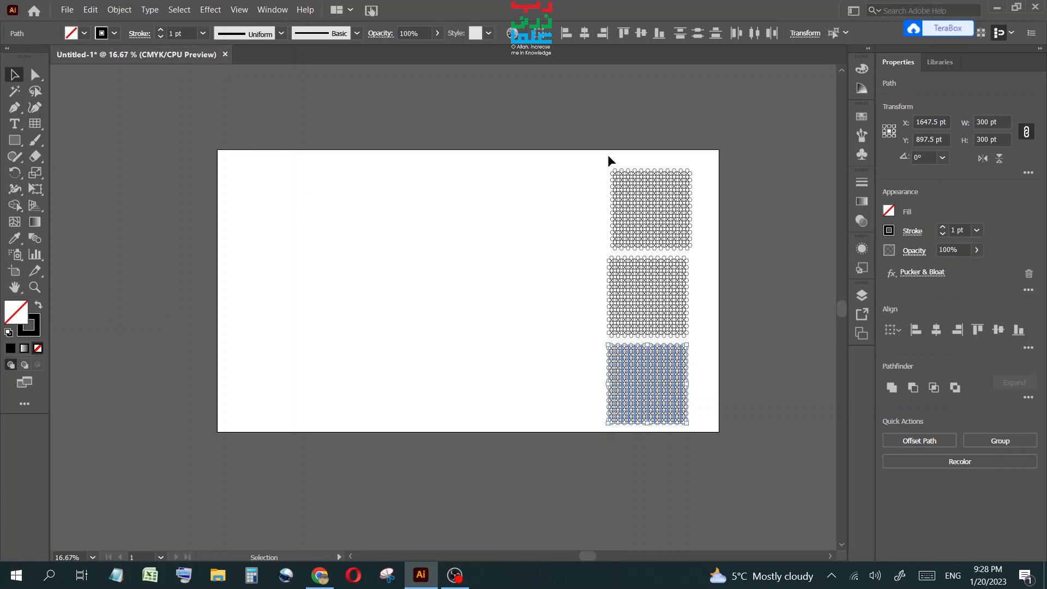
# Select all three bloated grids and set their stroke colour to white.
pyautogui.moveTo(607, 155); pyautogui.dragTo(695, 434)
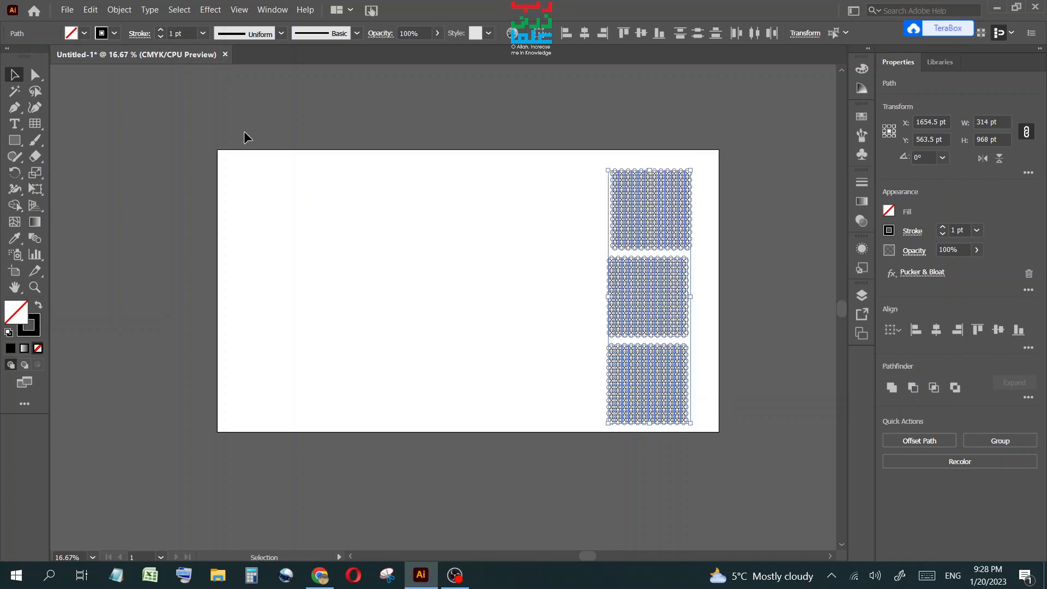
pyautogui.click(71, 34)
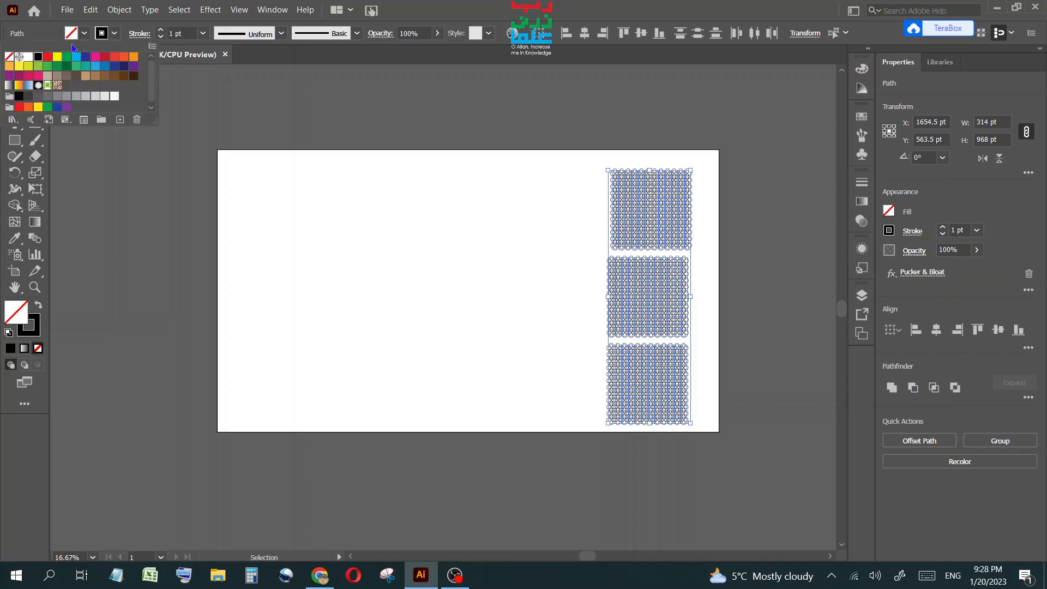
pyautogui.click(29, 57)
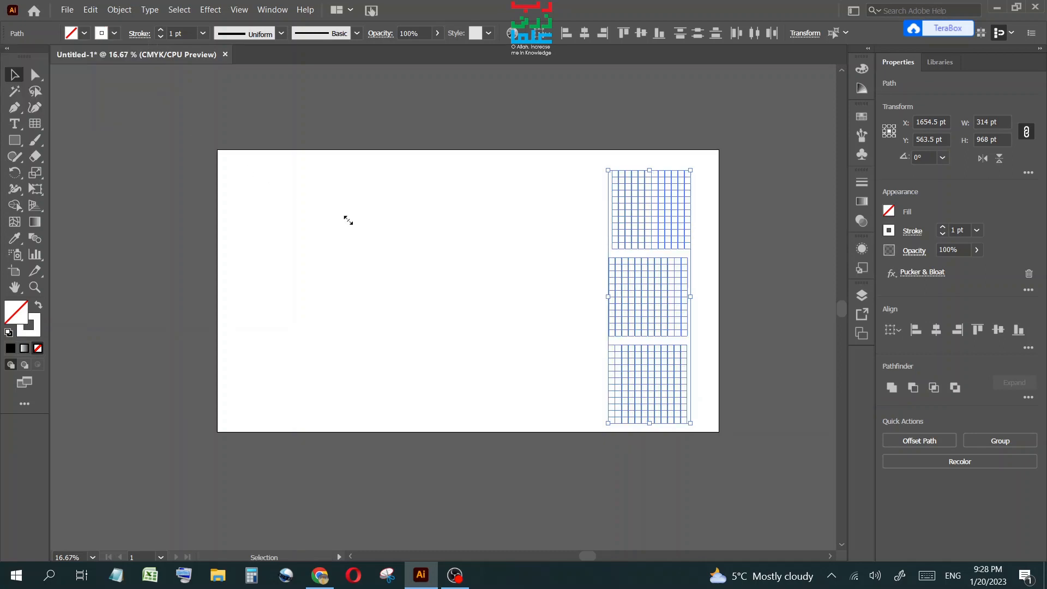
# Draw a rectangle of 1920 pt width and 1080 pt height with the Rectangle tool.
pyautogui.click(15, 140)
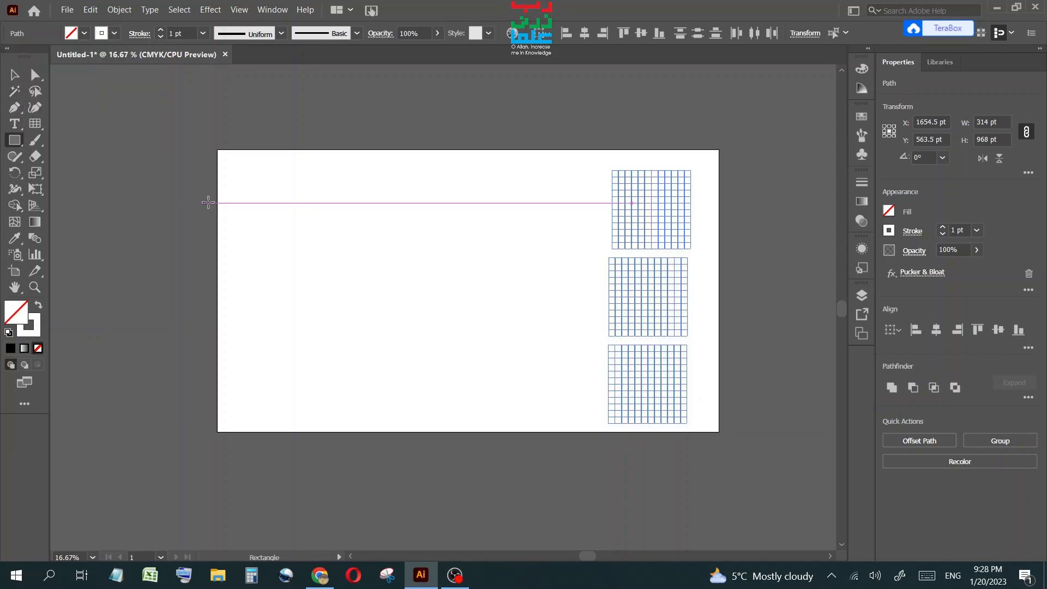
pyautogui.click(263, 204)
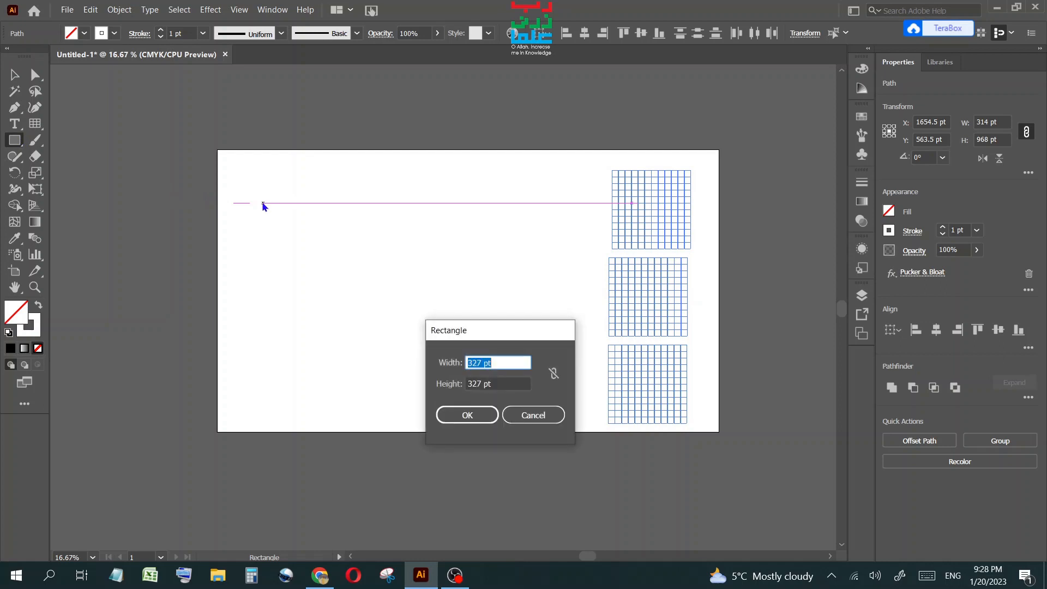
pyautogui.write('1920')
pyautogui.press('Tab')
pyautogui.write('1')
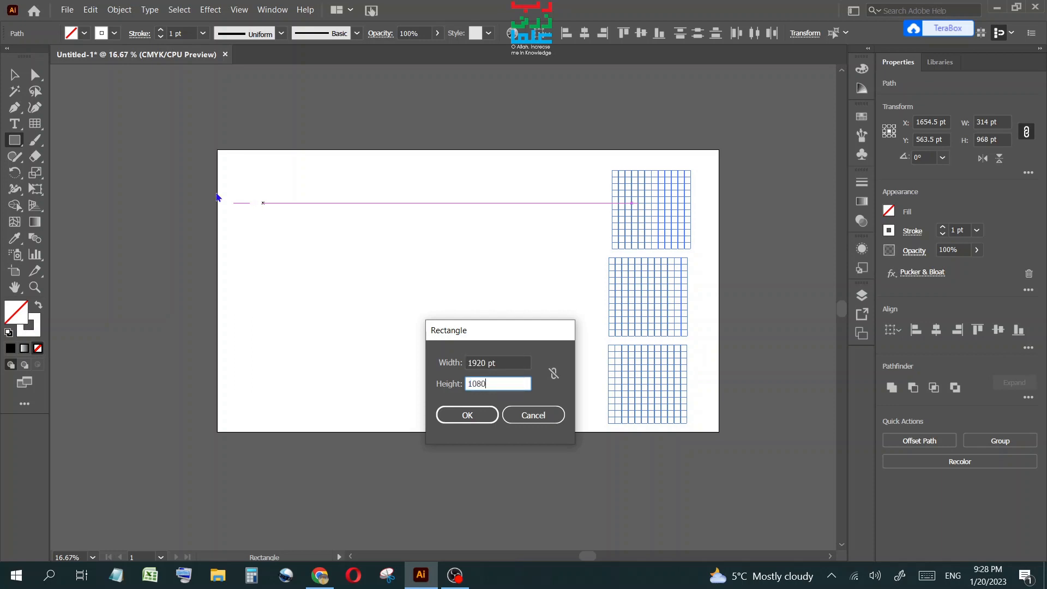
pyautogui.click(467, 415)
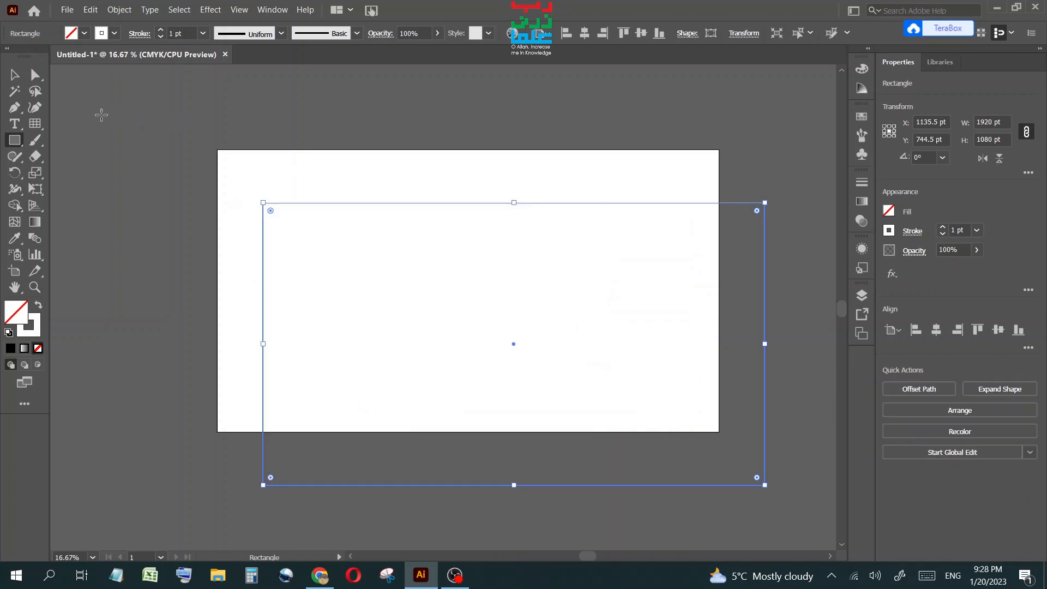
# Swap the rectangle's fill and stroke, then give it a black fill with no stroke.
pyautogui.click(15, 75)
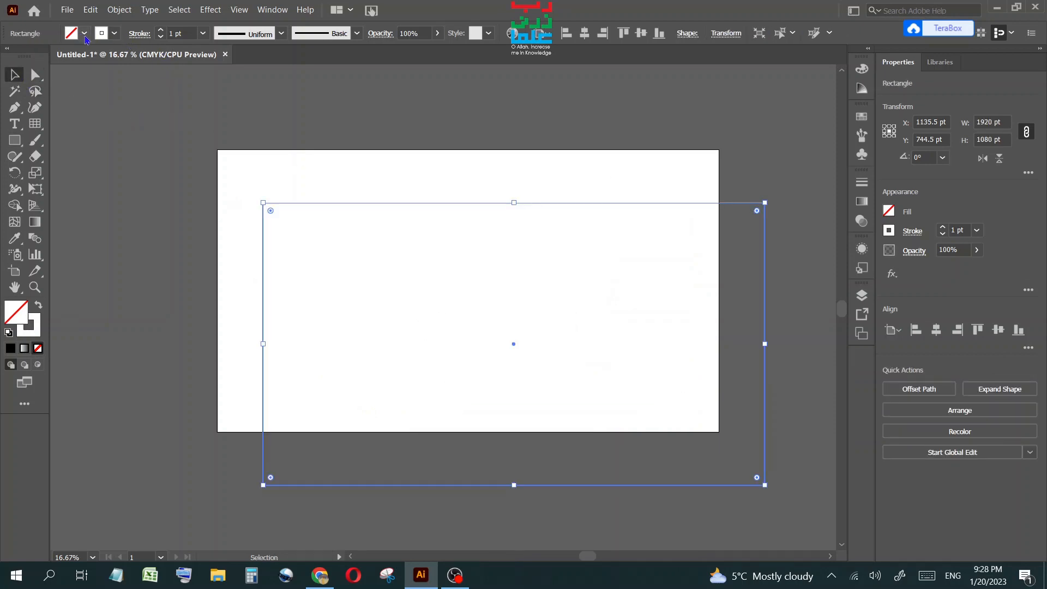
pyautogui.click(38, 305)
pyautogui.click(82, 34)
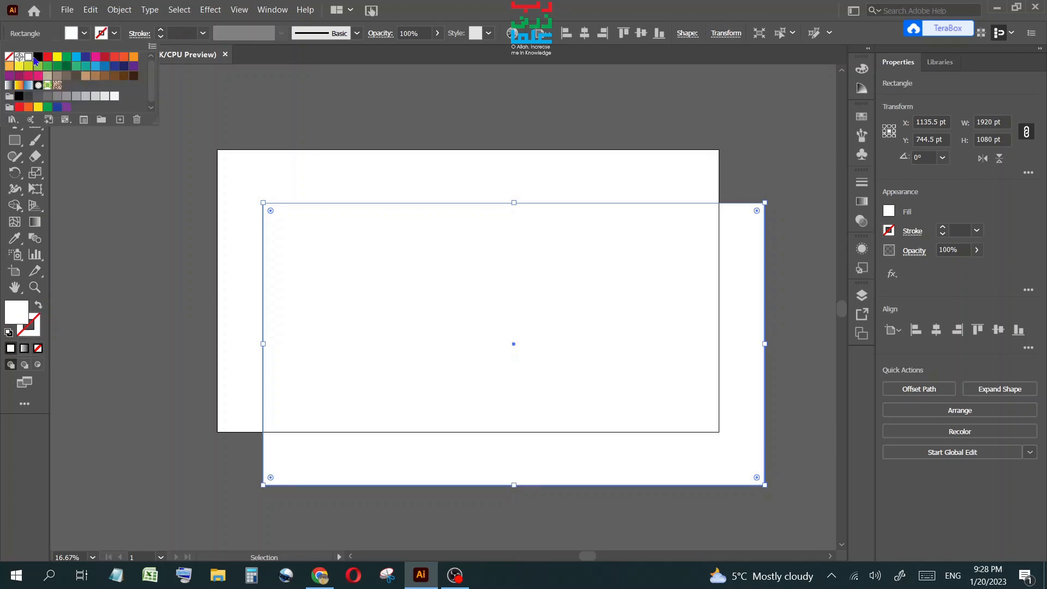
pyautogui.click(38, 57)
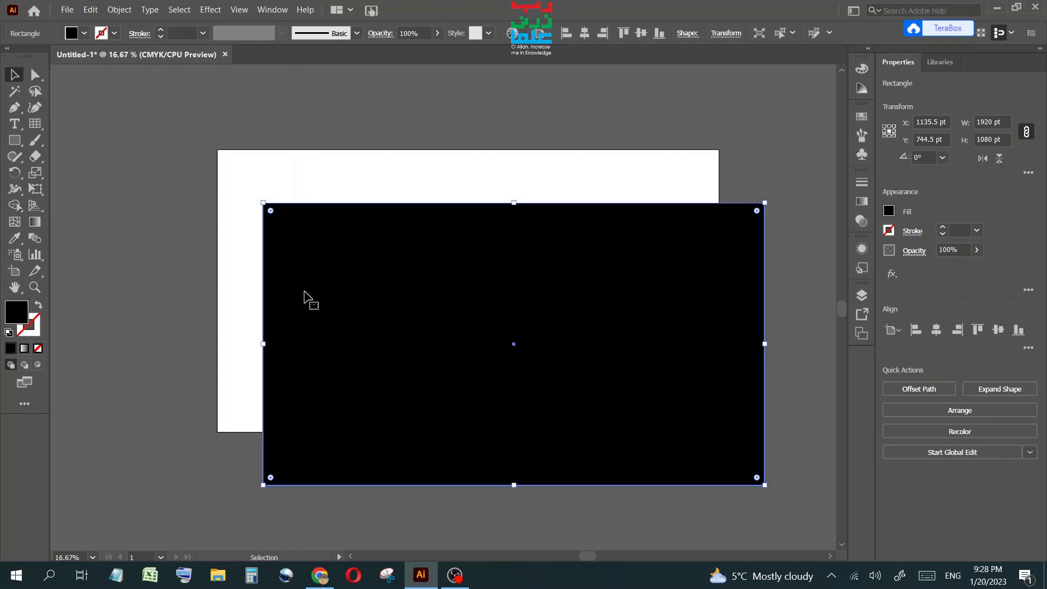
# Send the black rectangle to the back behind the grids.
pyautogui.rightClick(305, 293)
pyautogui.moveTo(411, 234)
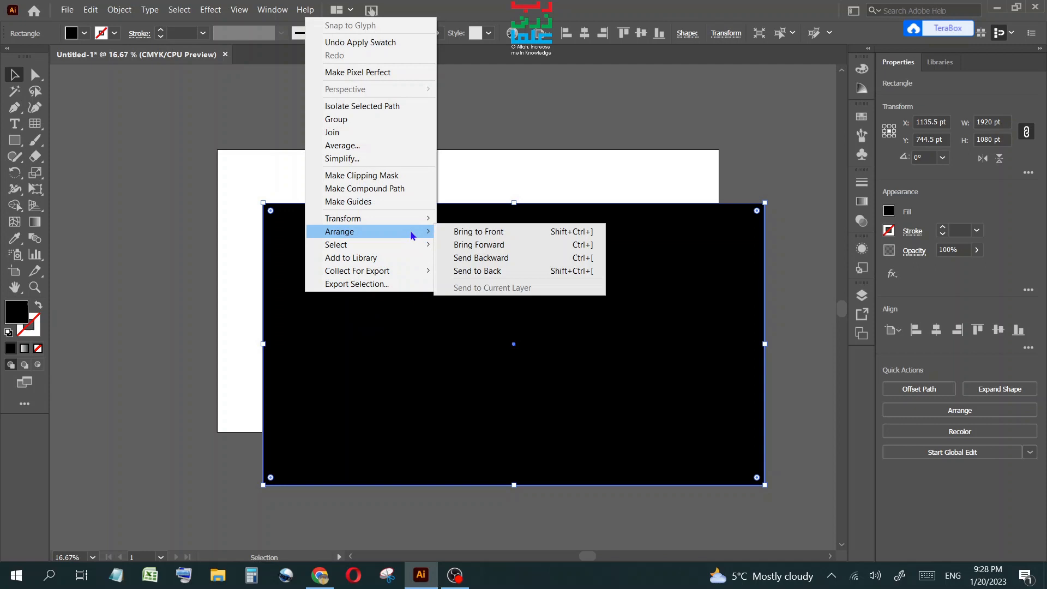
pyautogui.click(482, 278)
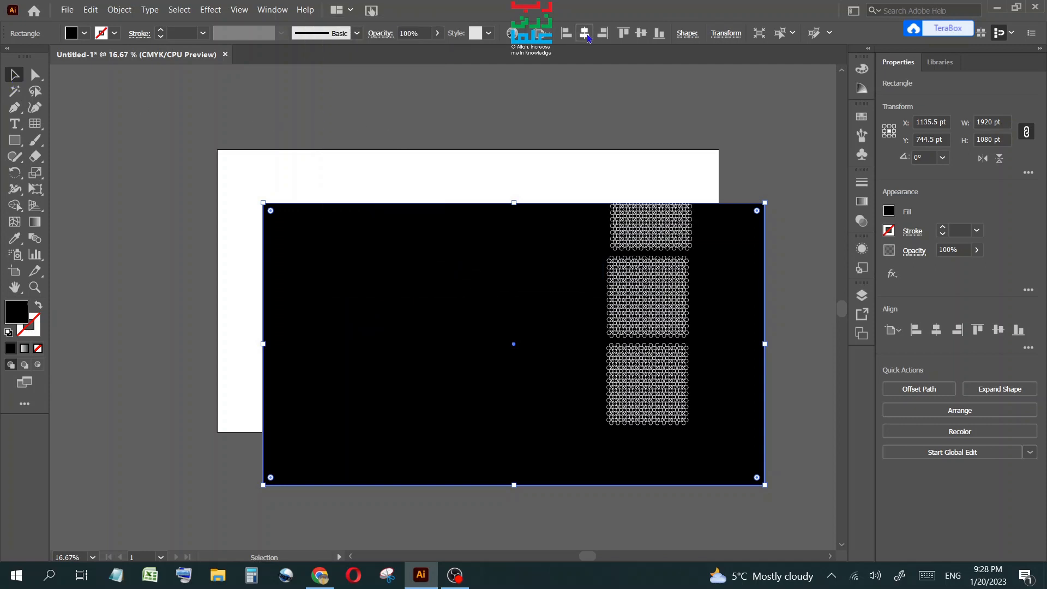
# Center the black rectangle horizontally and vertically on the artboard.
pyautogui.click(584, 33)
pyautogui.click(641, 33)
# Reselect the black background rectangle and lock it.
pyautogui.click(752, 216)
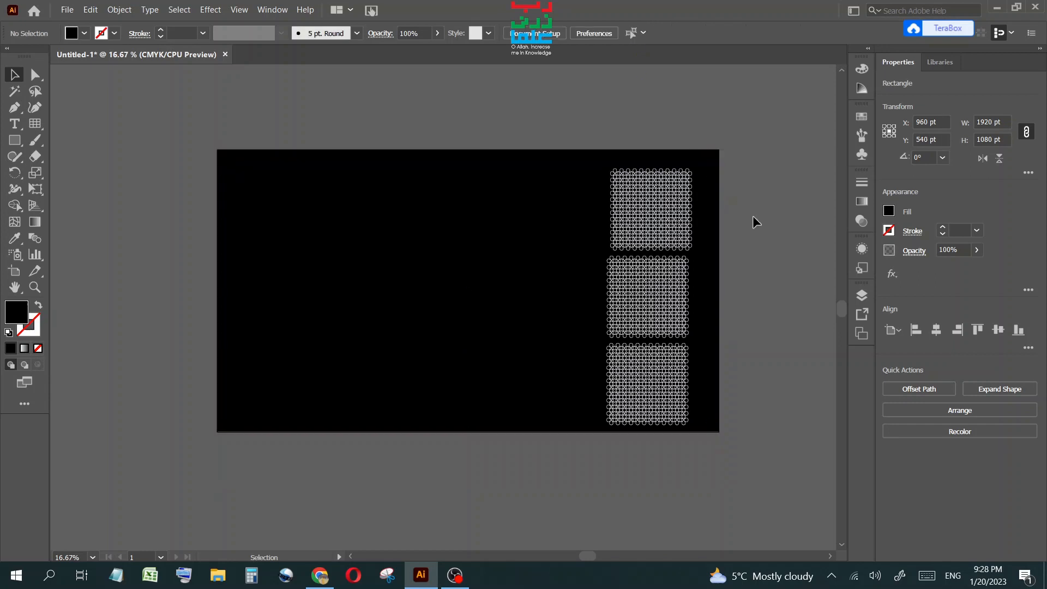
pyautogui.click(459, 168)
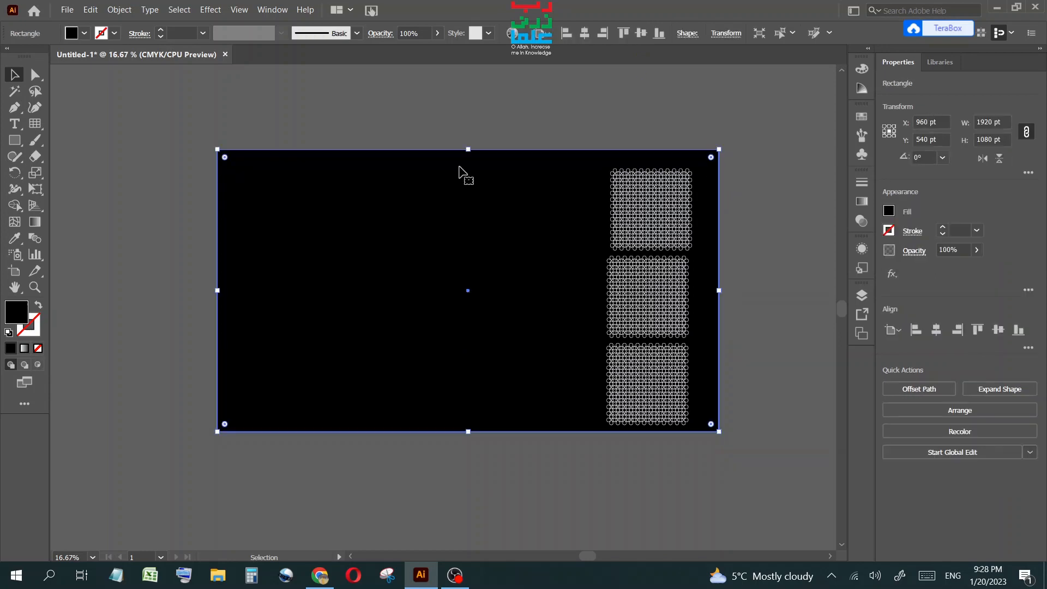
pyautogui.click(120, 10)
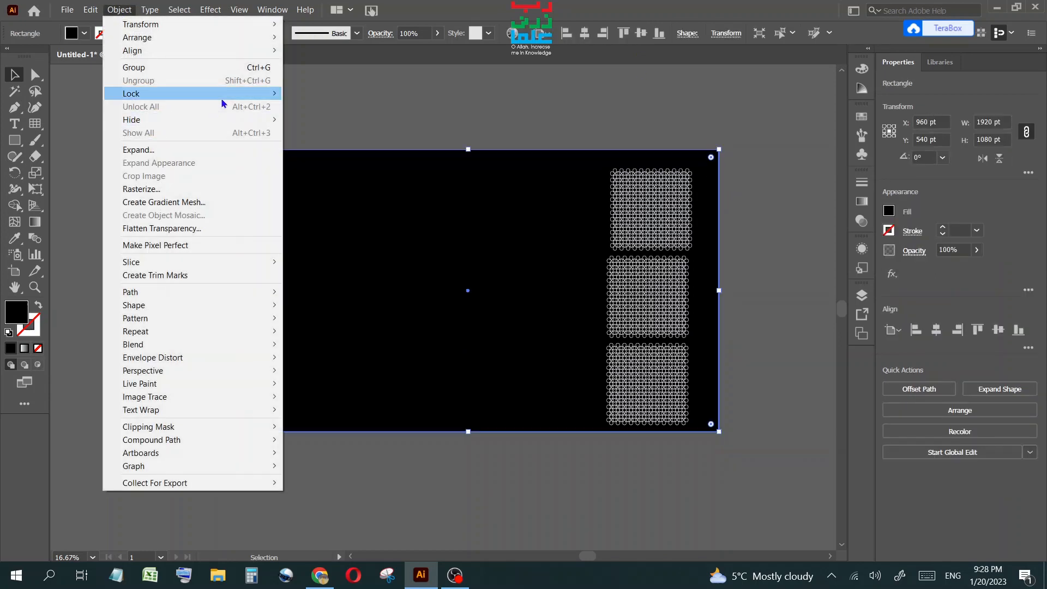
pyautogui.moveTo(222, 99)
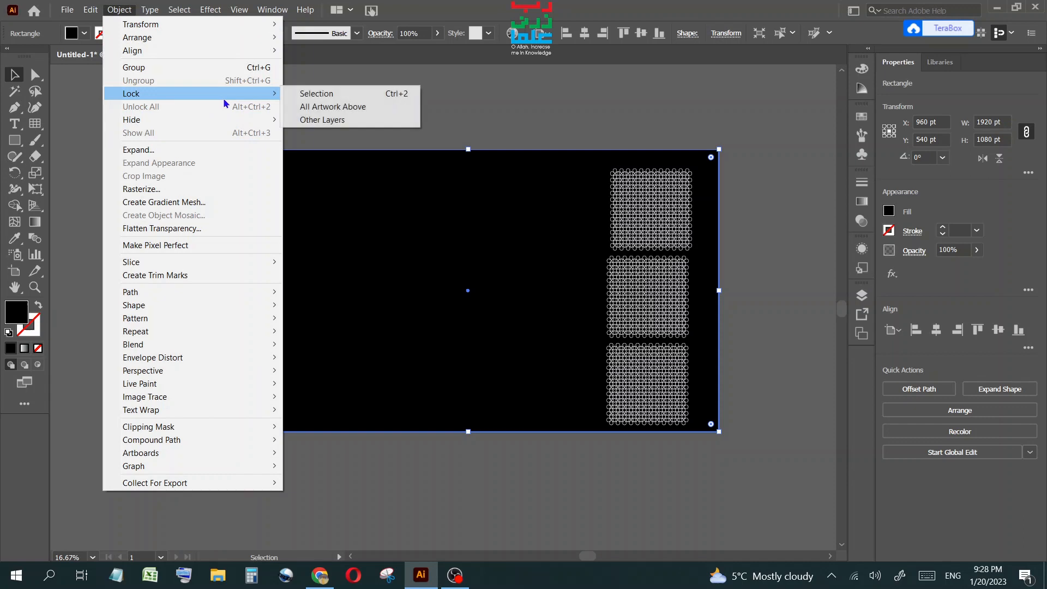
pyautogui.click(313, 94)
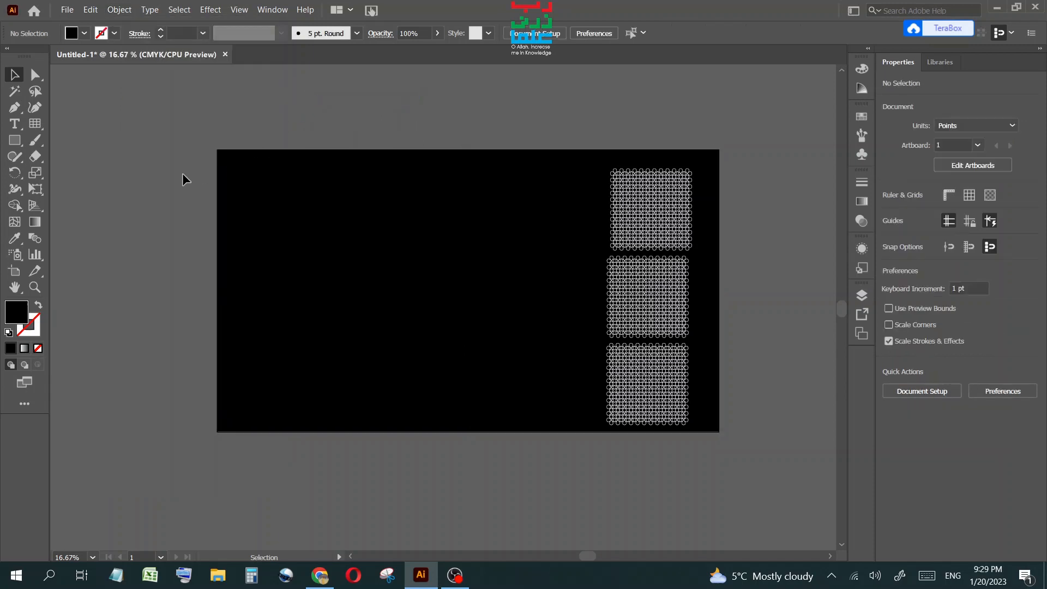
# Draw a 300 pt by 300 pt circle with the Ellipse tool on the background's upper left.
pyautogui.click(15, 140)
pyautogui.click(68, 178)
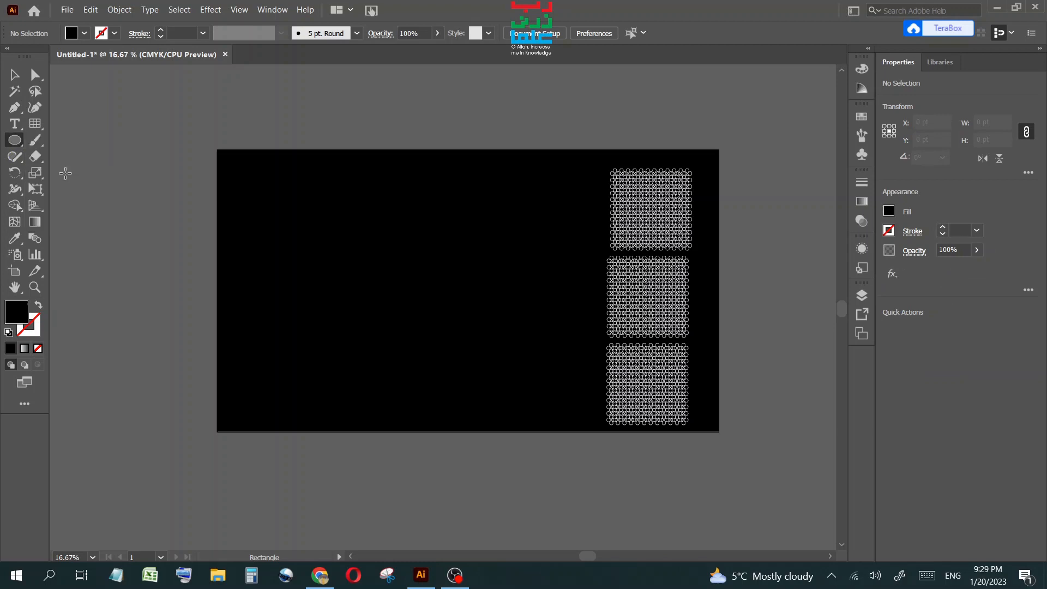
pyautogui.moveTo(250, 170); pyautogui.dragTo(278, 220)
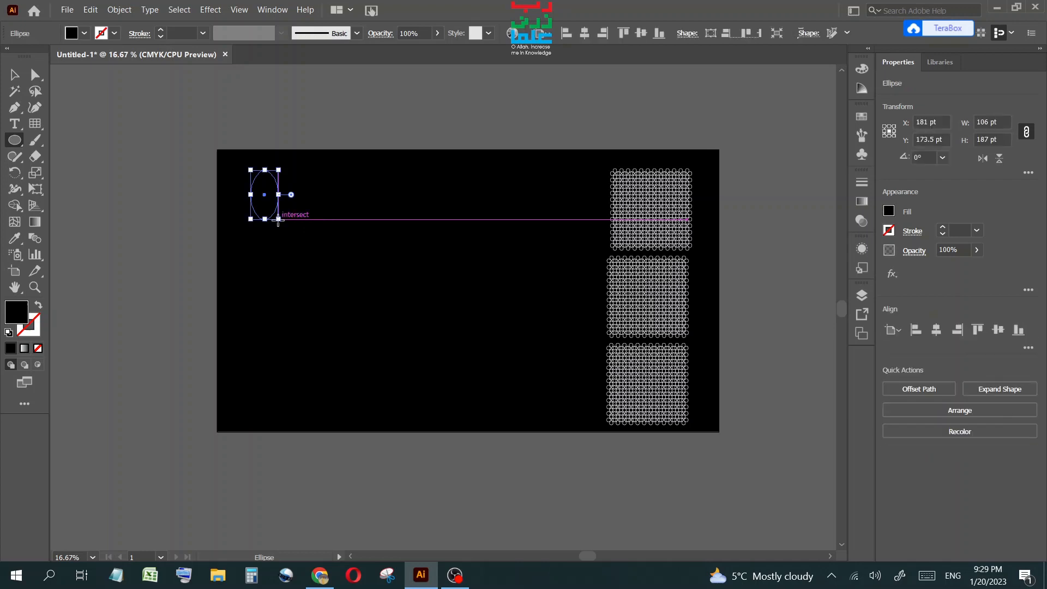
pyautogui.hotkey('ctrl', 'shift', 'a')
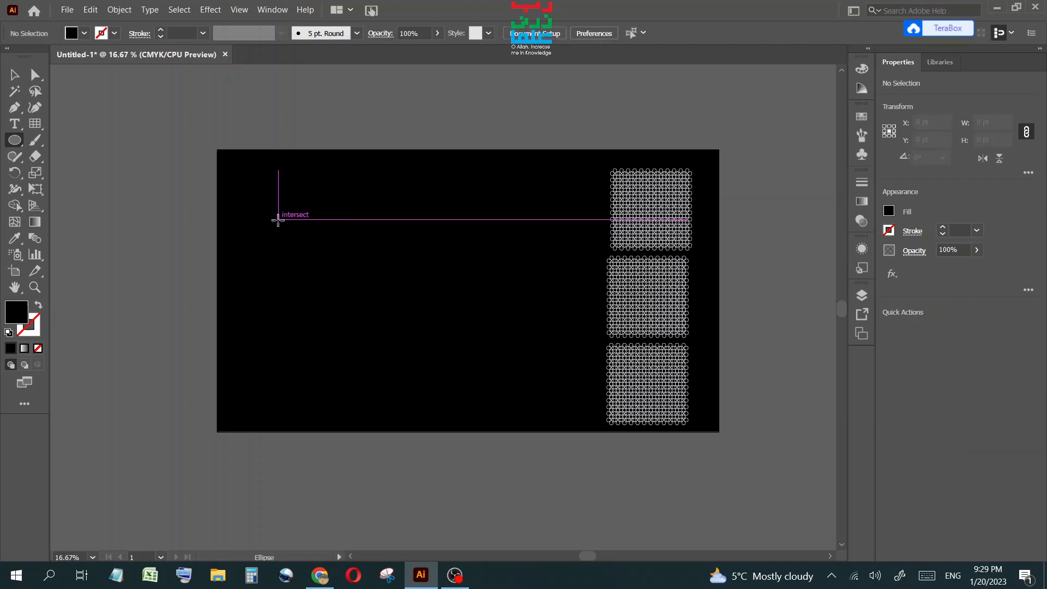
pyautogui.click(243, 214)
pyautogui.write('300')
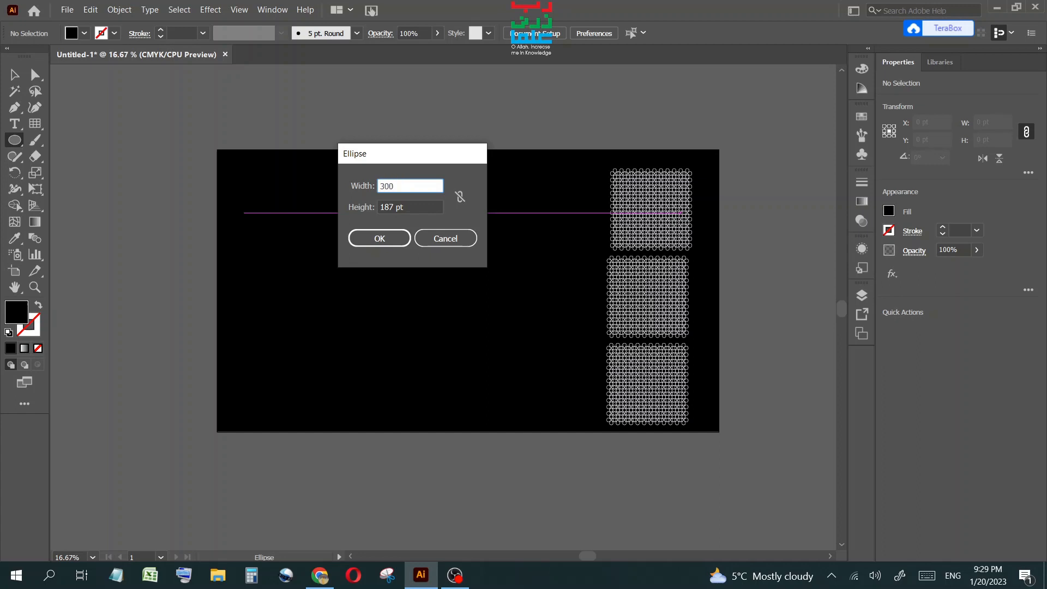
pyautogui.press('Tab')
pyautogui.write('3')
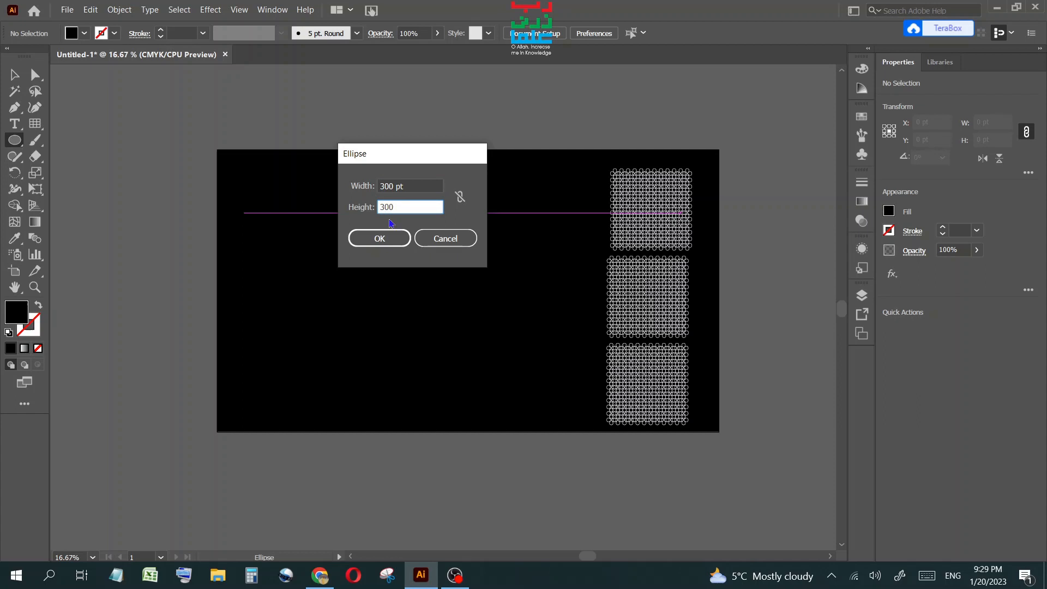
pyautogui.click(379, 239)
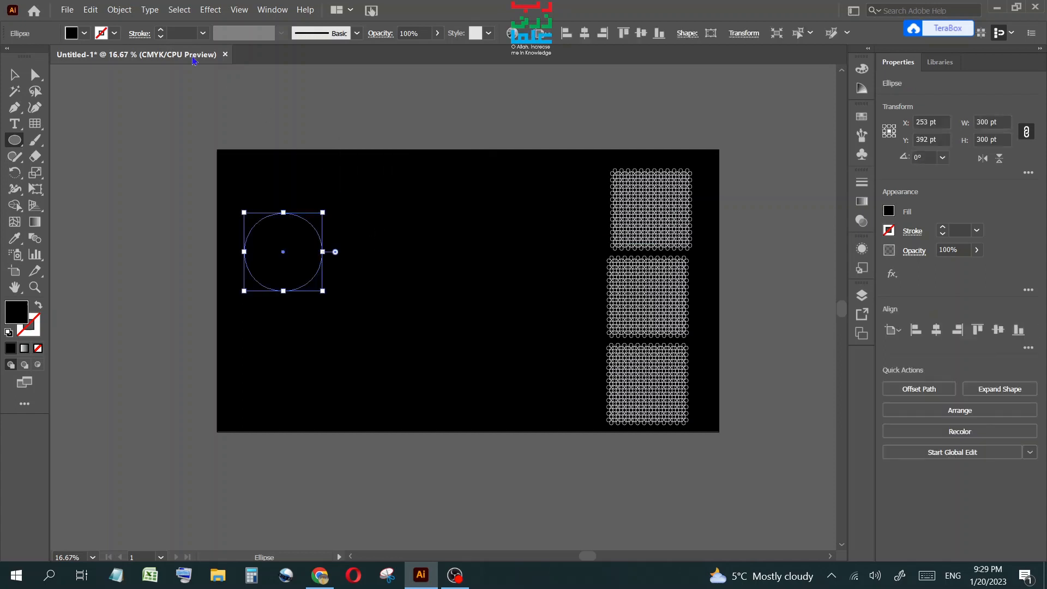
# Give the circle a white stroke and no fill.
pyautogui.click(39, 305)
pyautogui.click(114, 33)
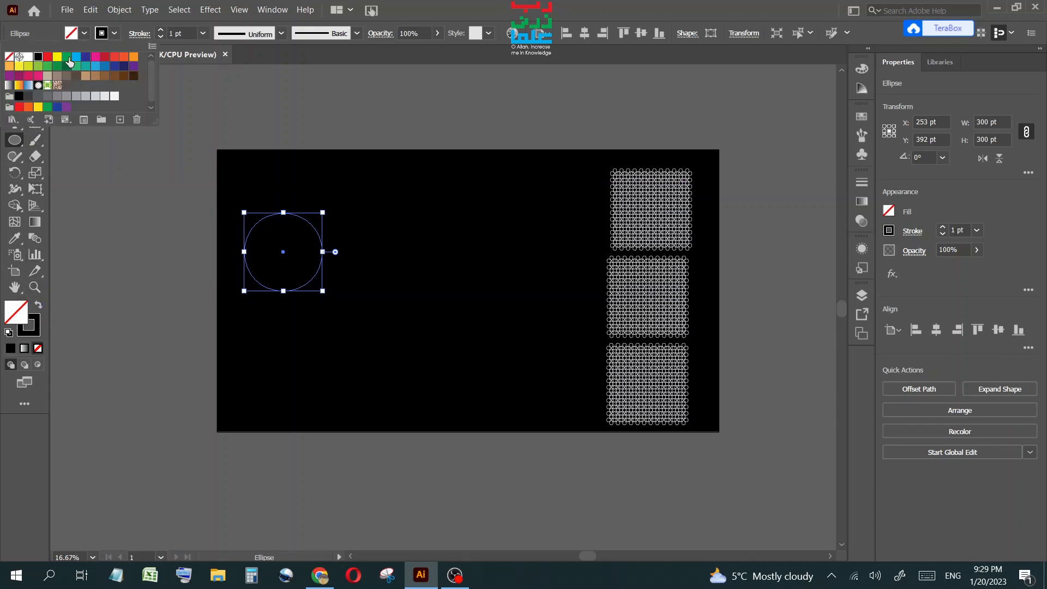
pyautogui.click(28, 58)
pyautogui.click(250, 172)
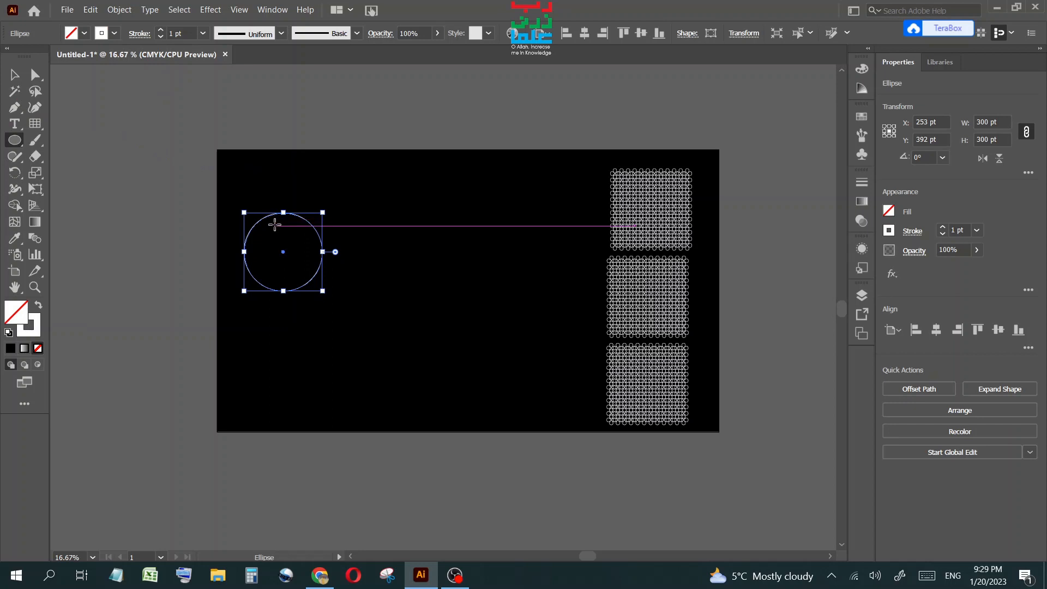
# Move the circle up and to the right near the artboard's top edge.
pyautogui.press('v')
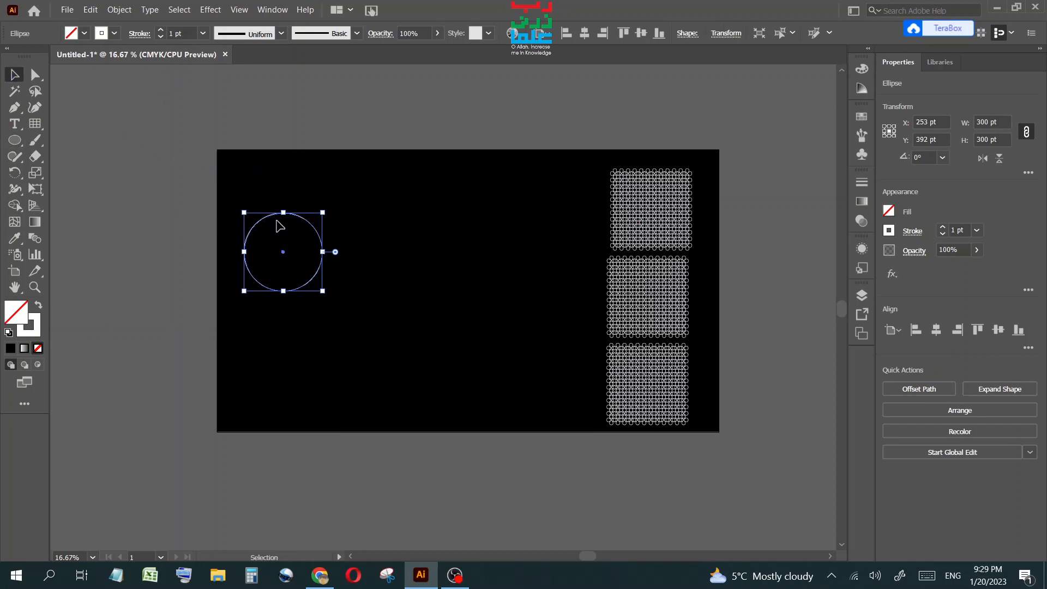
pyautogui.moveTo(270, 216); pyautogui.dragTo(364, 176)
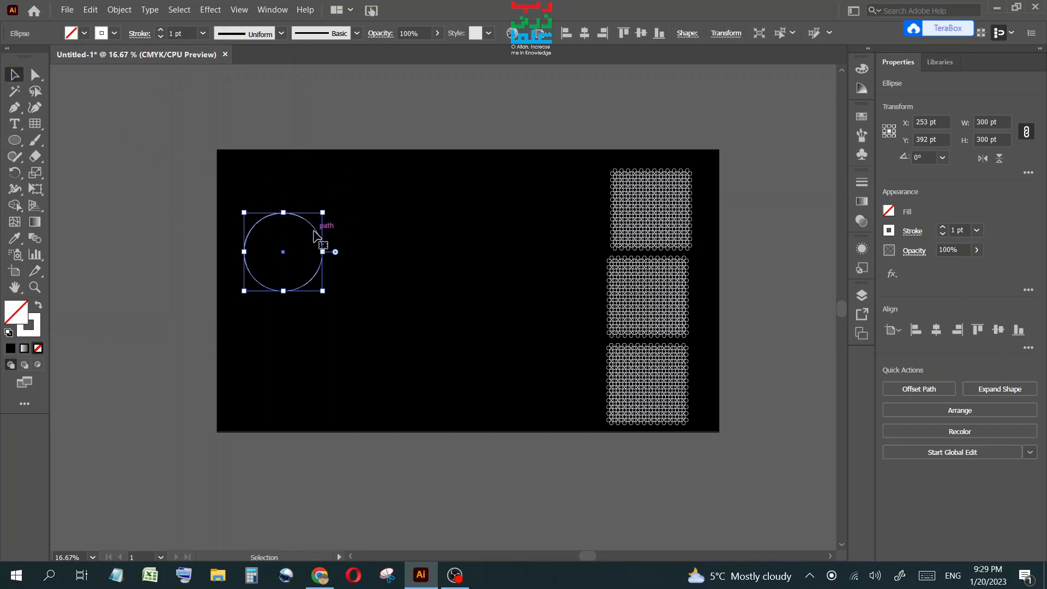
pyautogui.moveTo(314, 227); pyautogui.dragTo(377, 185)
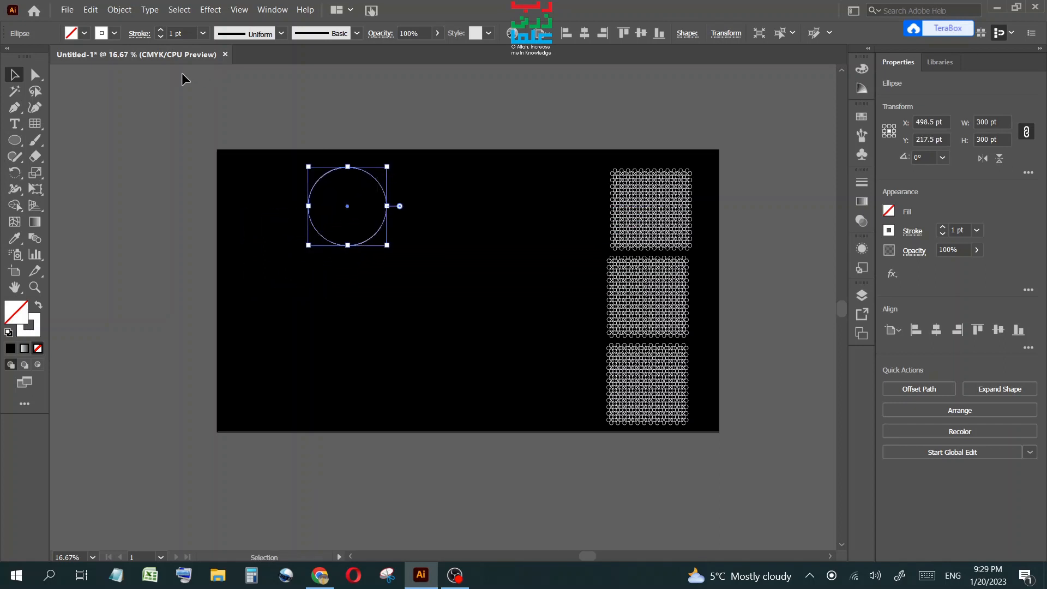
# Draw a six-sided polygon with a 300 pt radius using the Polygon tool.
pyautogui.click(15, 141)
pyautogui.click(77, 189)
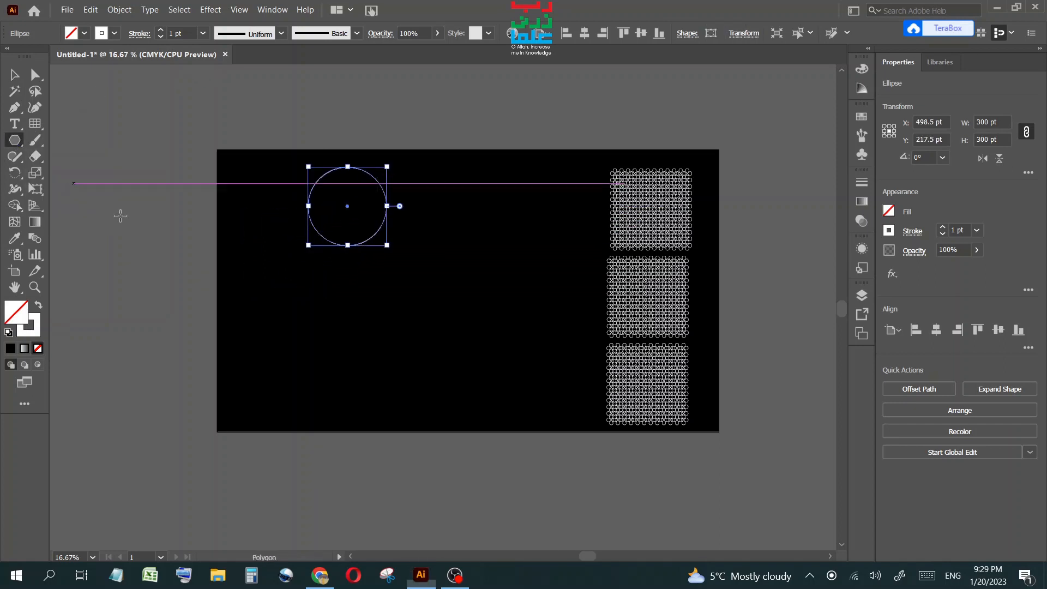
pyautogui.click(284, 304)
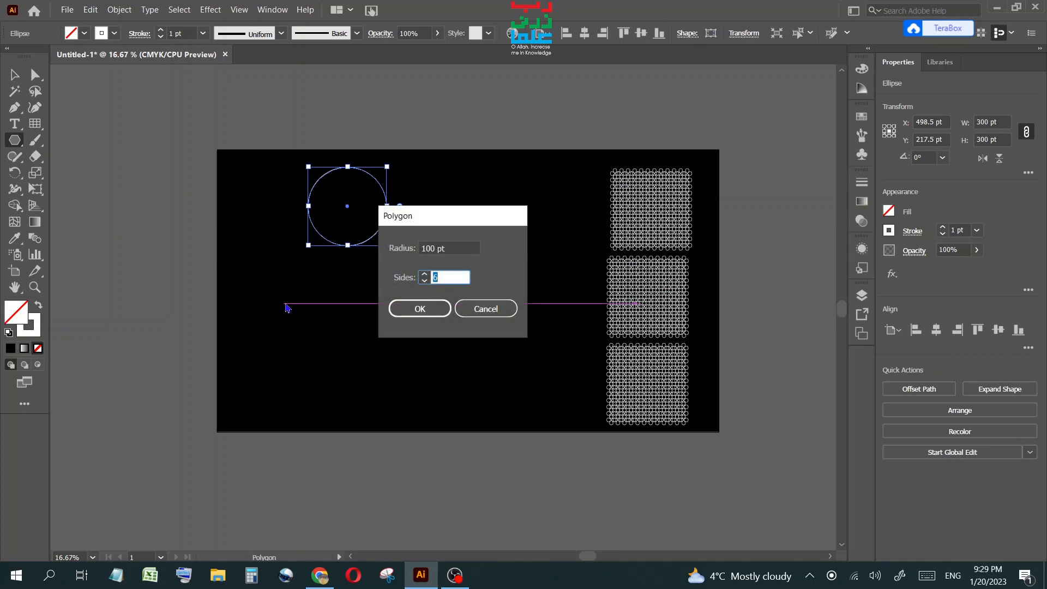
pyautogui.doubleClick(429, 246)
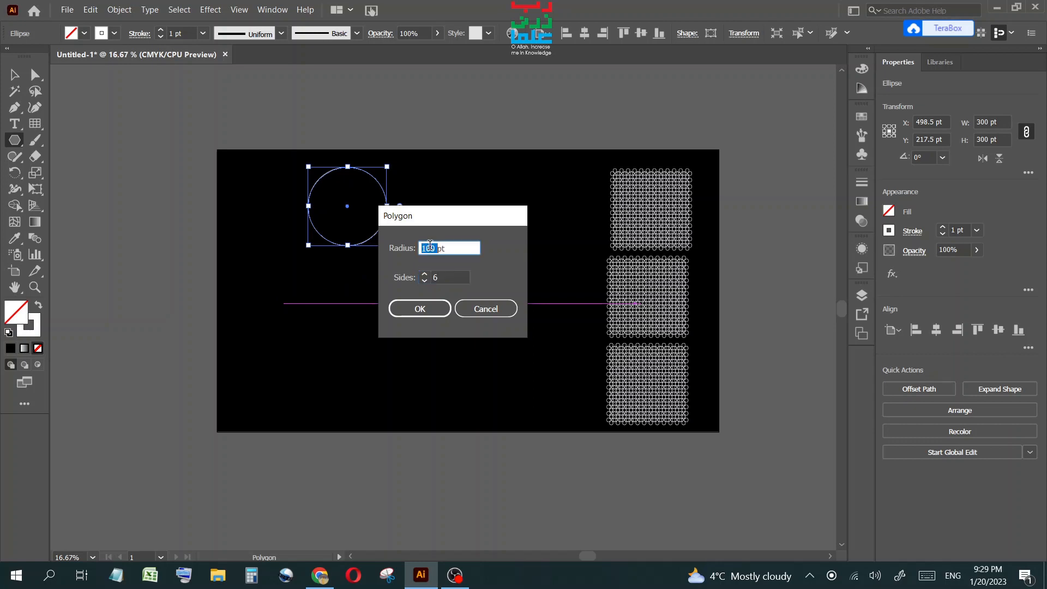
pyautogui.write('300pt')
pyautogui.click(406, 308)
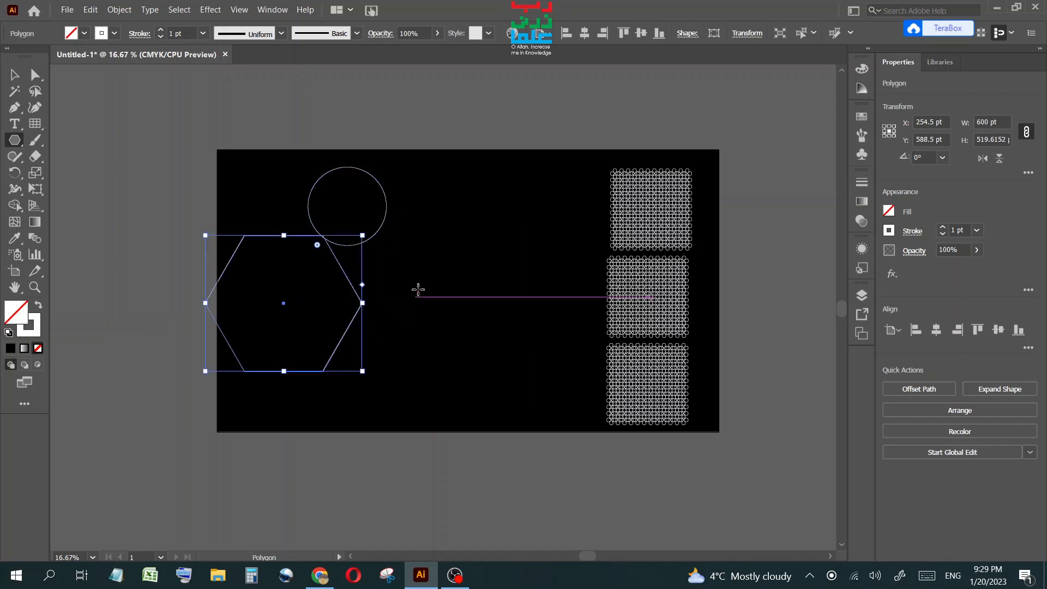
# Set the hexagon's width to 400 pt with proportions linked.
pyautogui.doubleClick(984, 121)
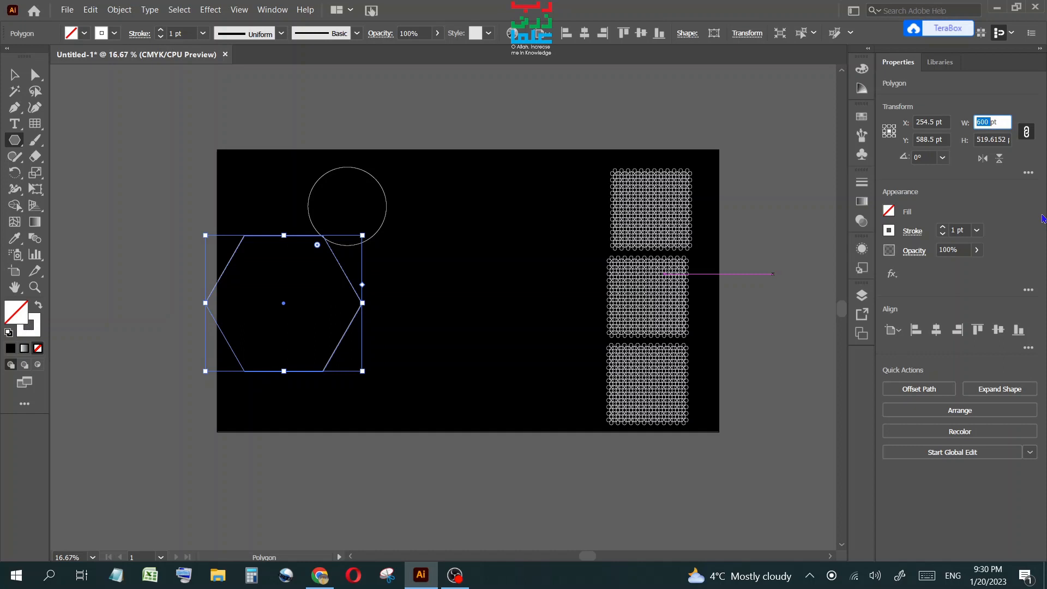
pyautogui.write('4')
pyautogui.press('Return')
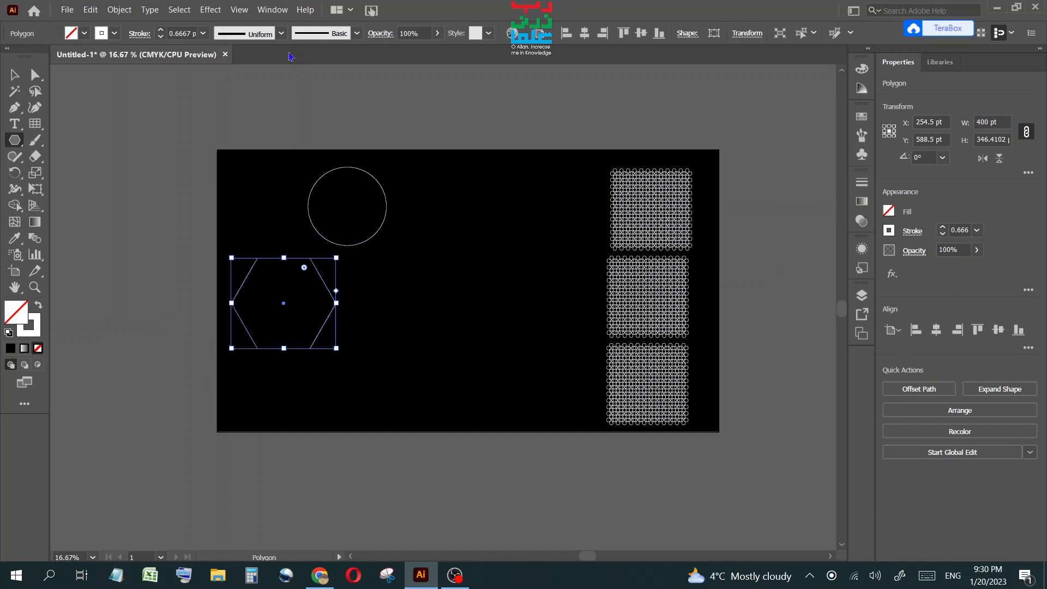
# Rotate the hexagon 90°.
pyautogui.click(934, 154)
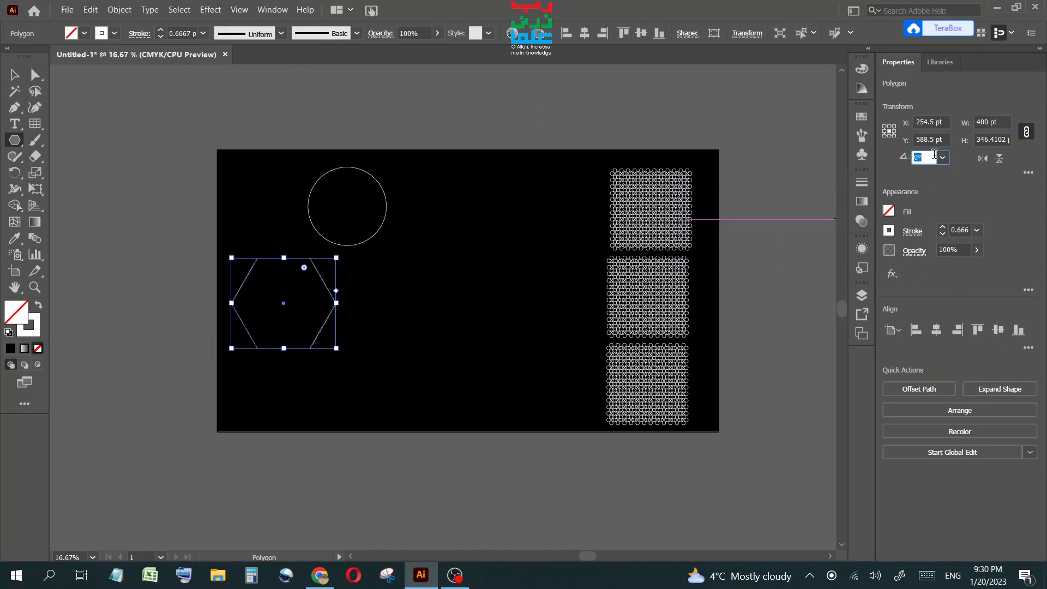
pyautogui.write('9')
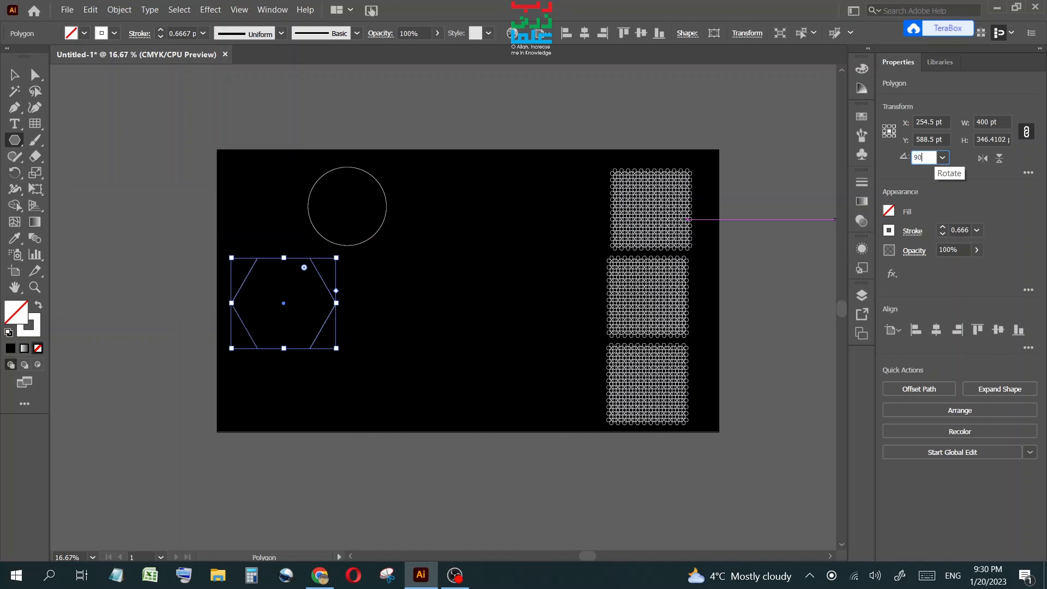
pyautogui.press('Return')
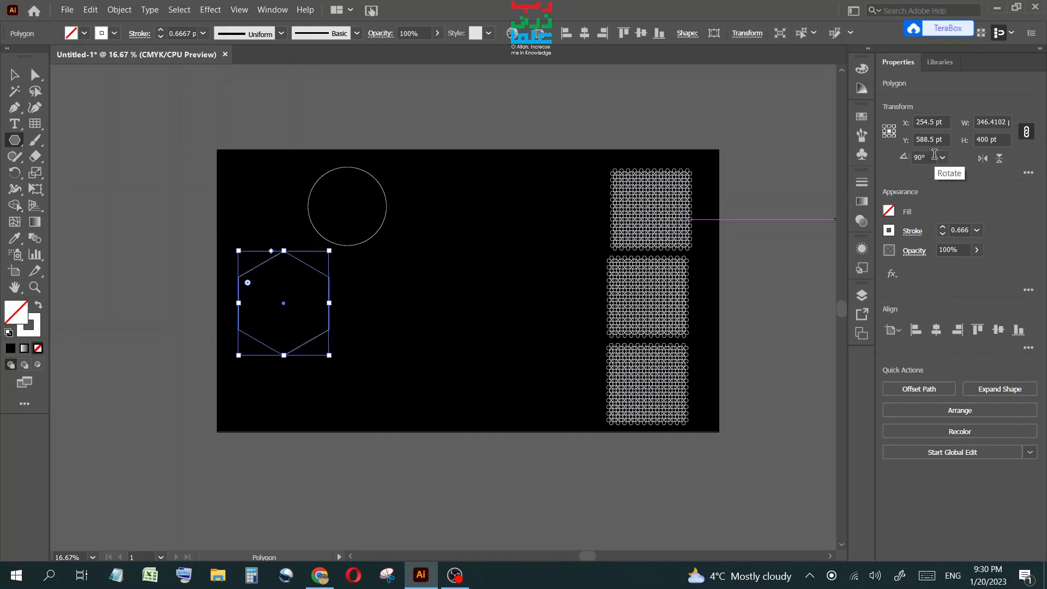
pyautogui.click(14, 74)
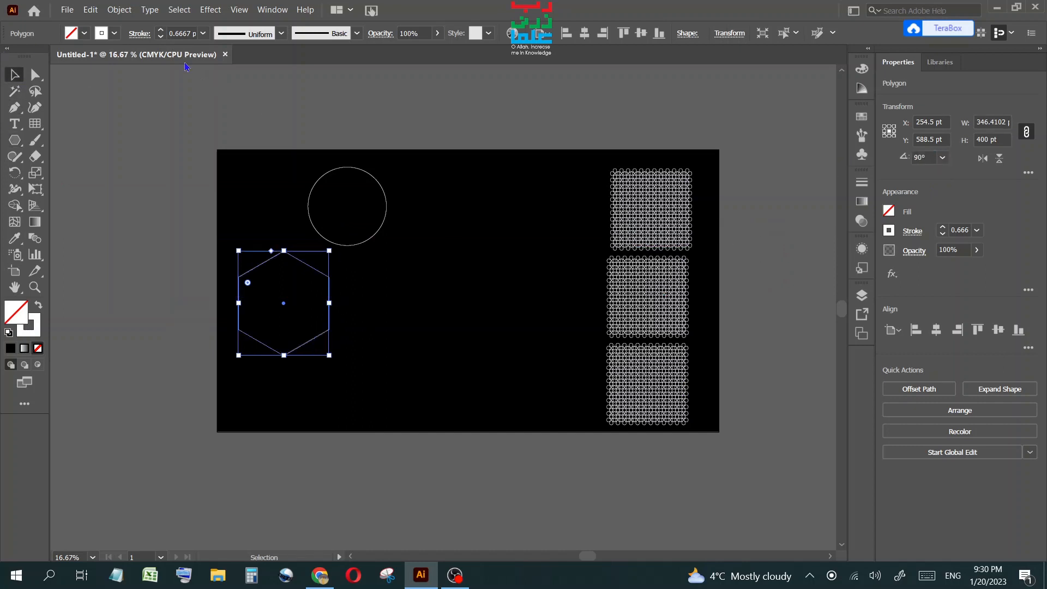
# Draw an eight-pointed star about 379 pt wide with the Star tool in the middle of the artboard.
pyautogui.click(15, 140)
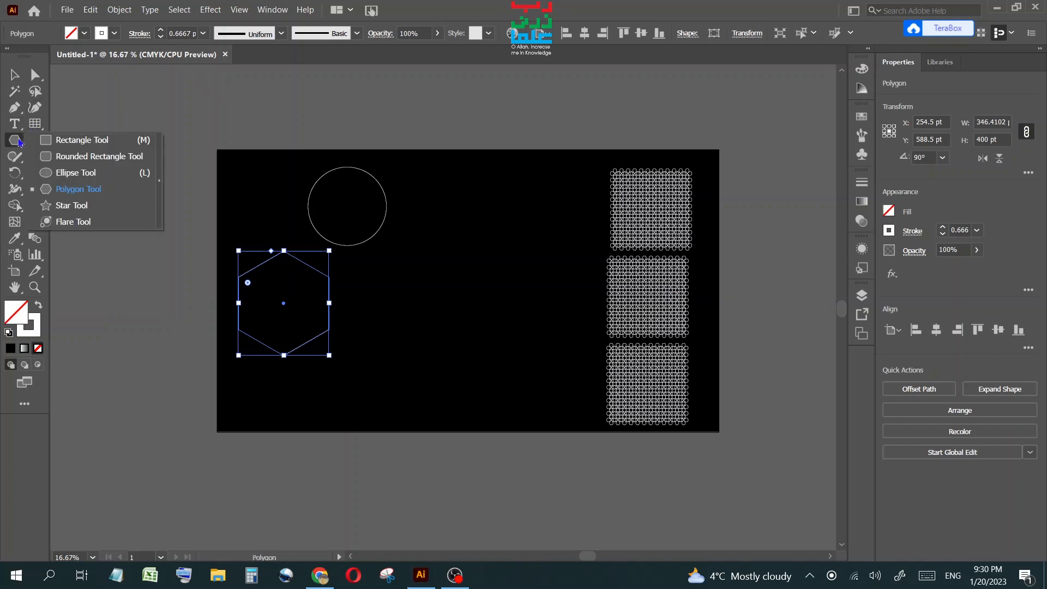
pyautogui.click(99, 212)
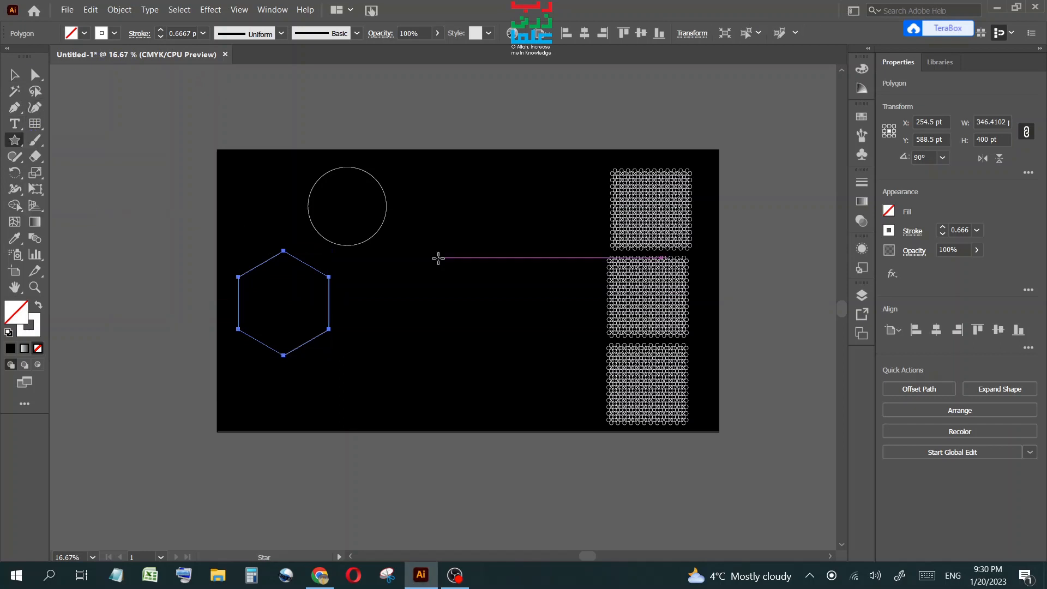
pyautogui.click(422, 261)
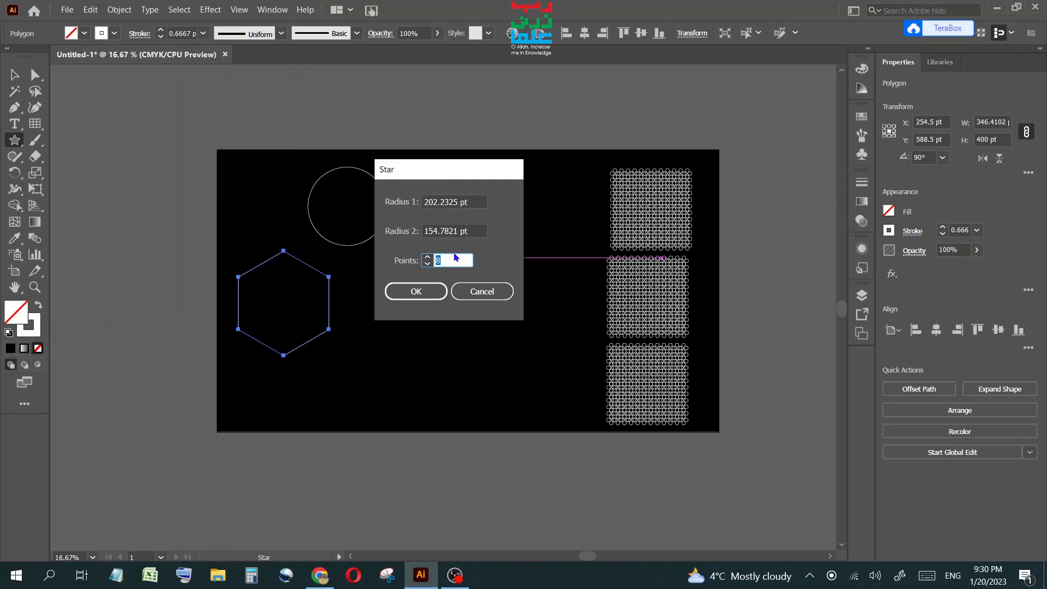
pyautogui.click(482, 289)
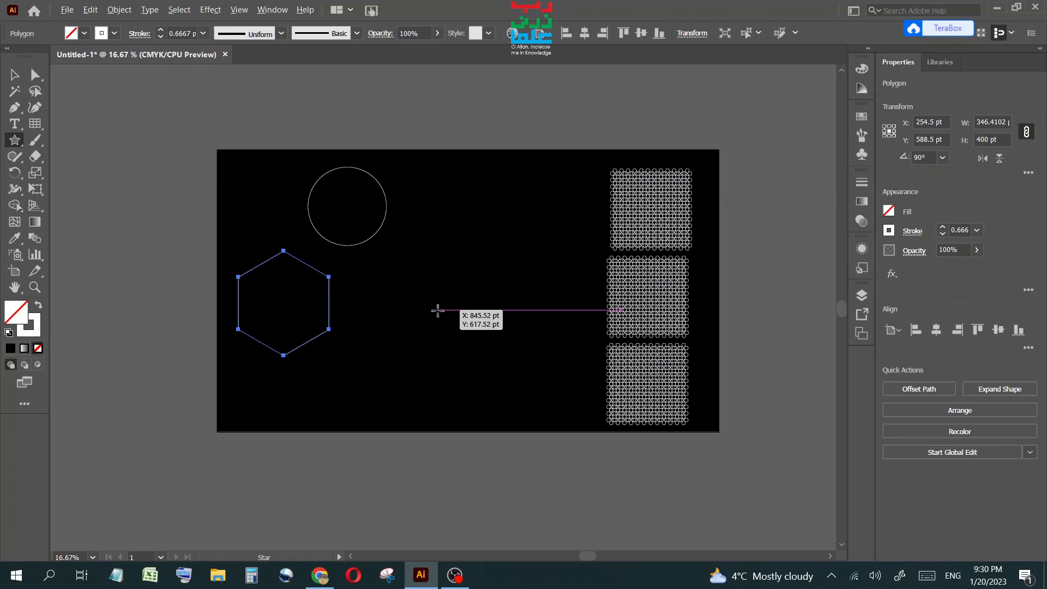
pyautogui.moveTo(439, 310); pyautogui.dragTo(443, 358)
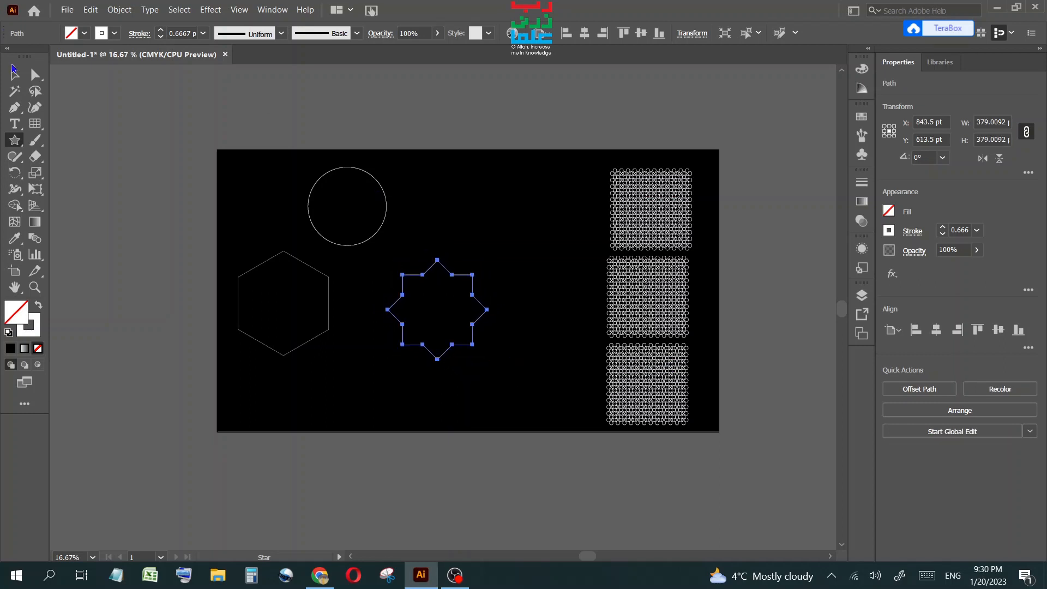
pyautogui.click(14, 72)
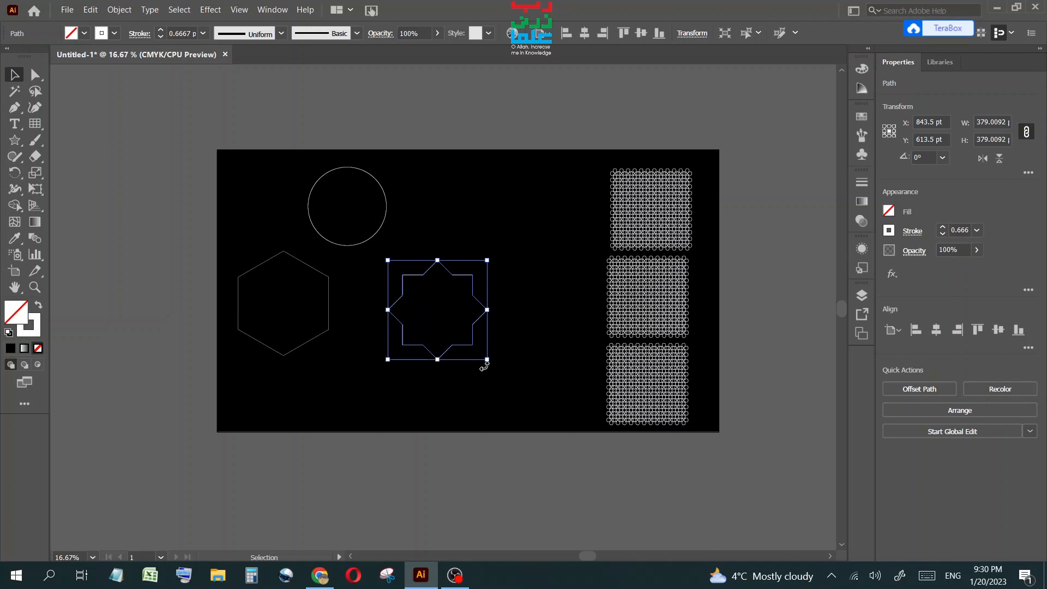
# Move the star down toward the artboard's bottom edge.
pyautogui.click(463, 362)
pyautogui.moveTo(465, 345); pyautogui.dragTo(500, 412)
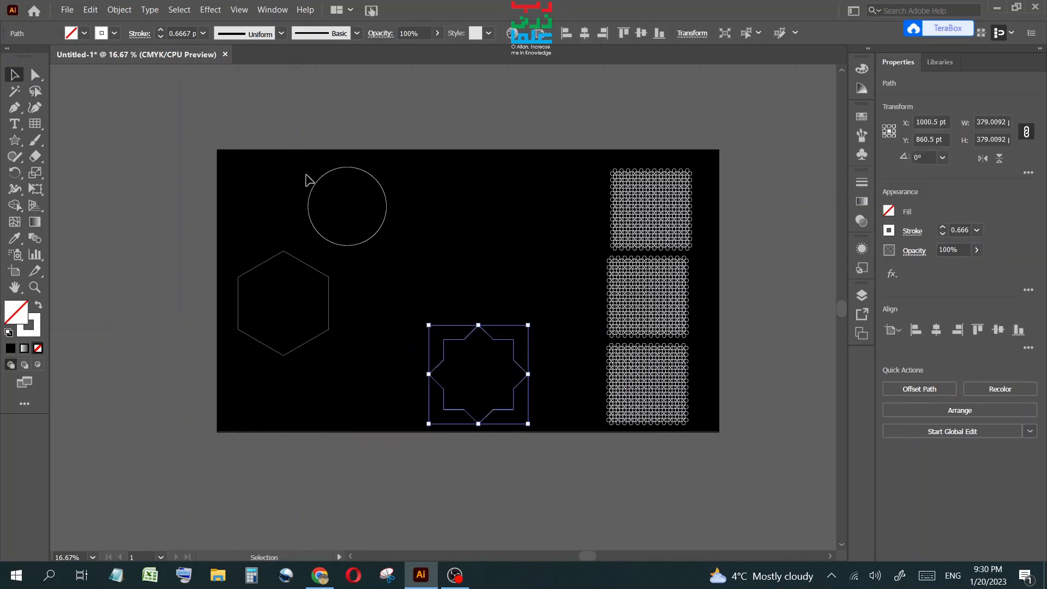
# Select the circle together with the top grid pattern and envelope-distort the pattern into the circle using Make with Top Object.
pyautogui.moveTo(298, 155); pyautogui.dragTo(718, 257)
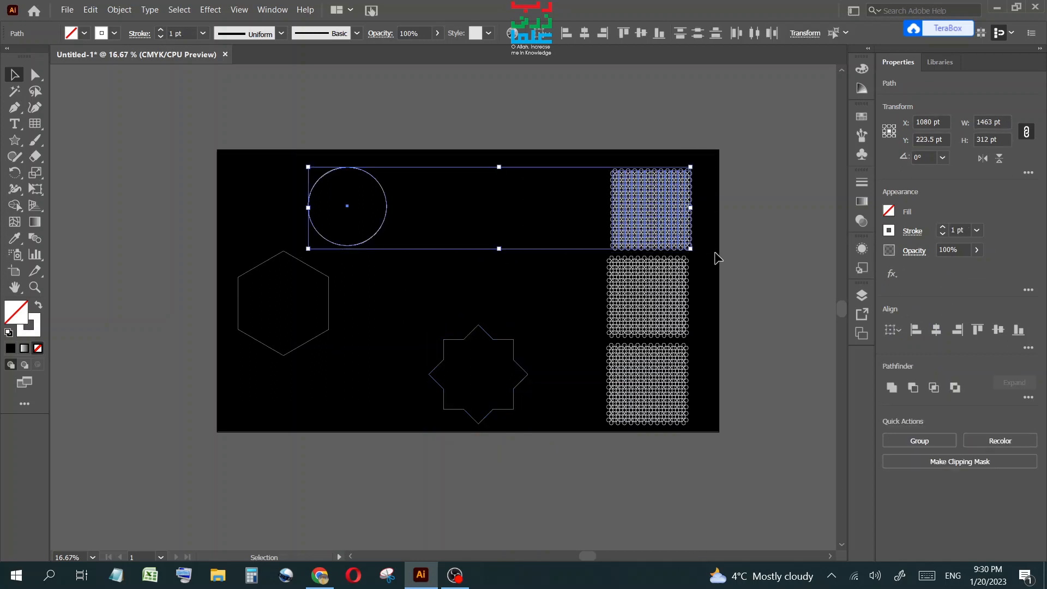
pyautogui.click(117, 11)
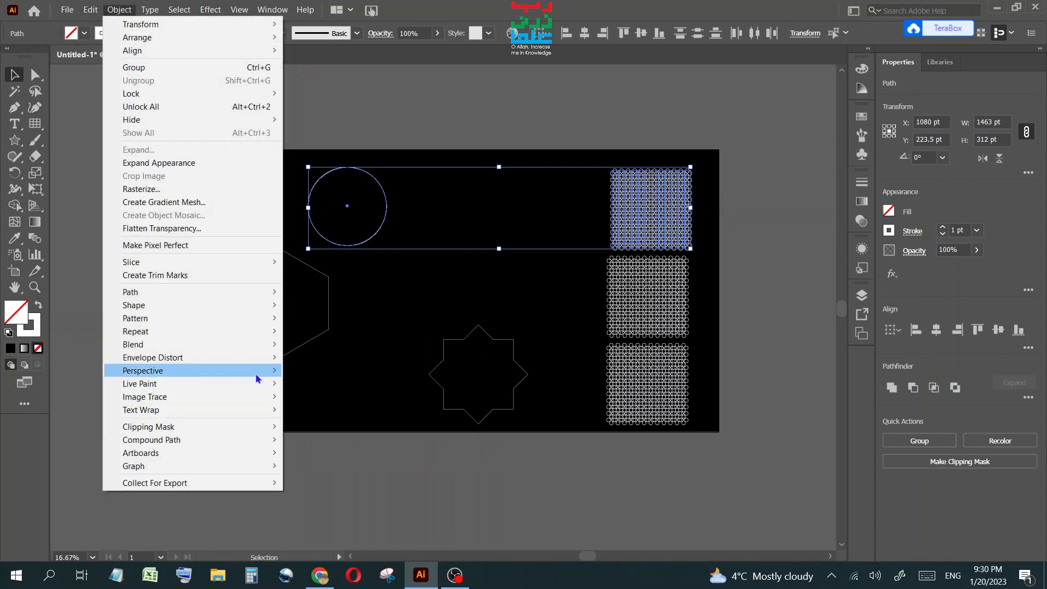
pyautogui.moveTo(241, 360)
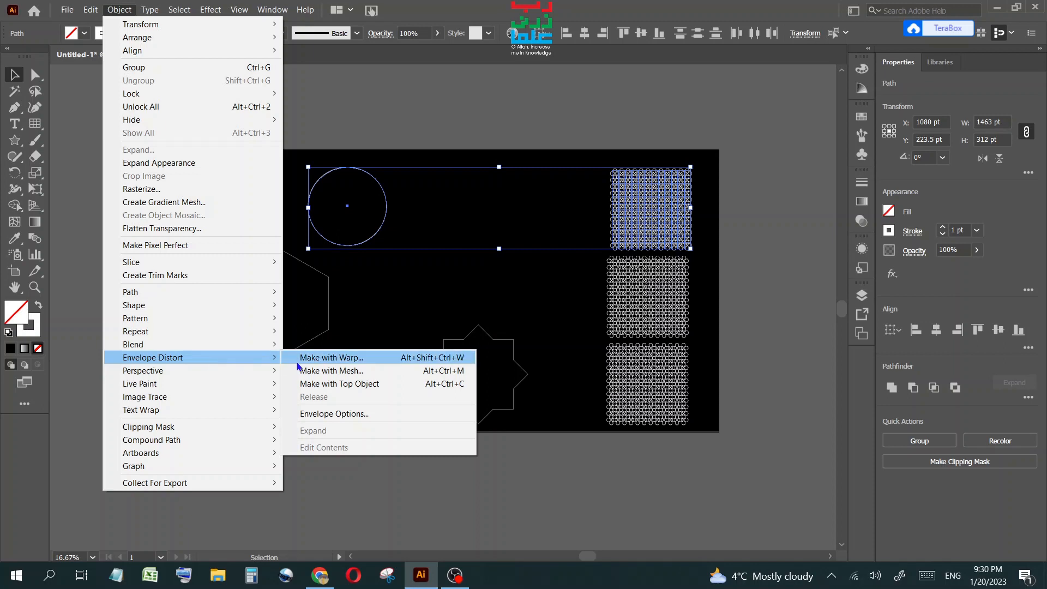
pyautogui.click(361, 384)
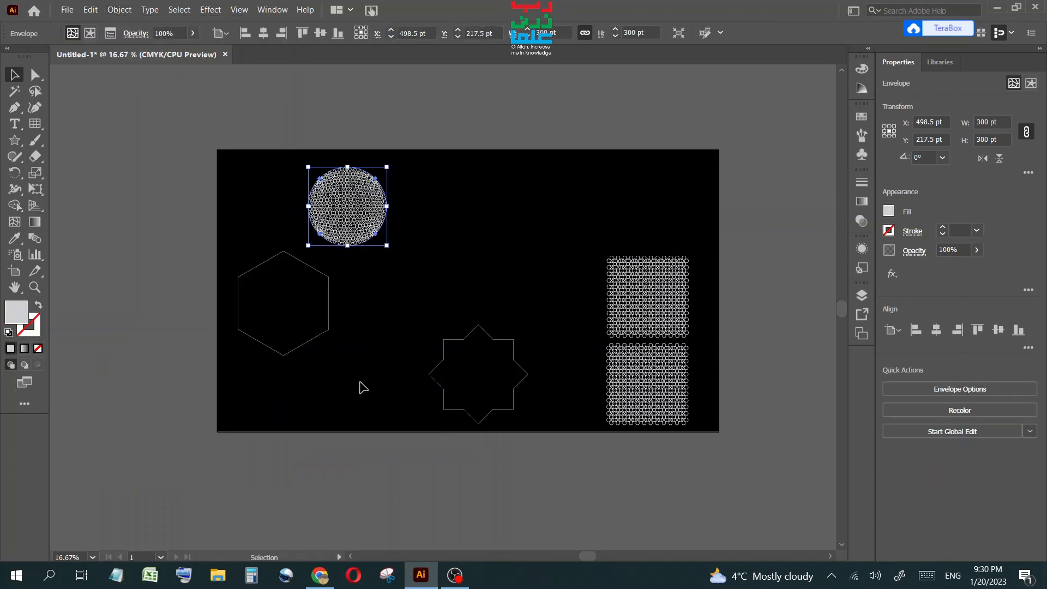
# Move the star up above the artboard's top edge.
pyautogui.click(432, 269)
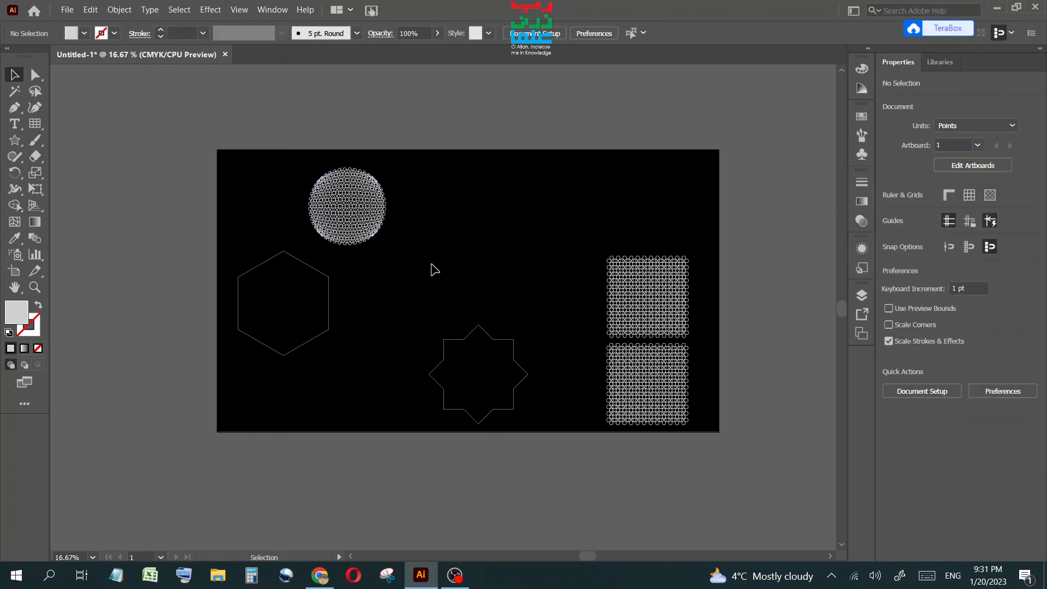
pyautogui.moveTo(484, 333); pyautogui.dragTo(484, 126)
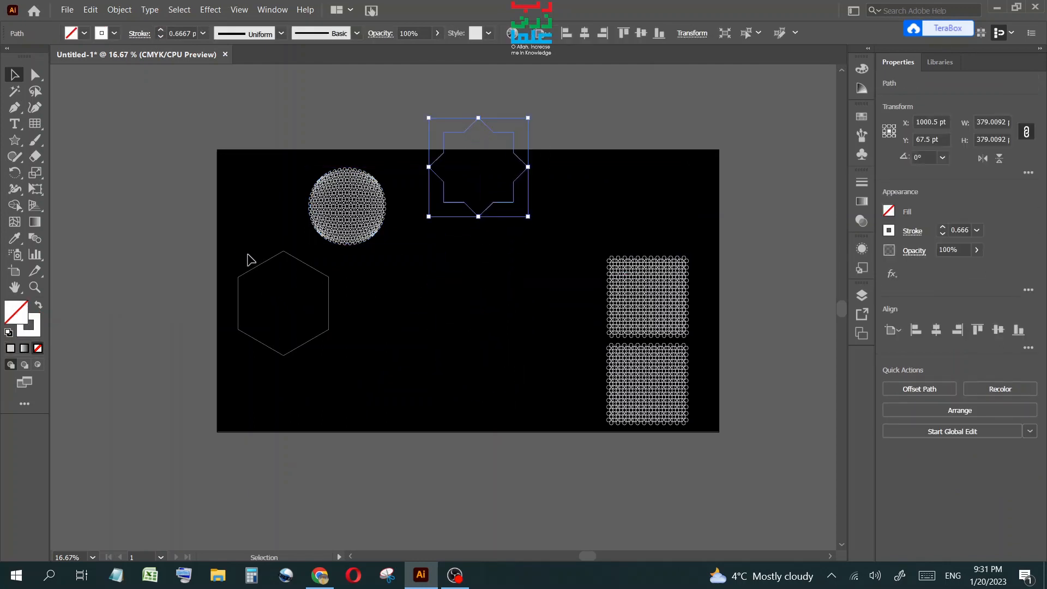
# Select the hexagon with the middle grid pattern and envelope-distort the pattern into the hexagon using Make with Top Object.
pyautogui.moveTo(247, 259); pyautogui.dragTo(375, 314)
pyautogui.moveTo(704, 252); pyautogui.dragTo(293, 329)
pyautogui.click(121, 10)
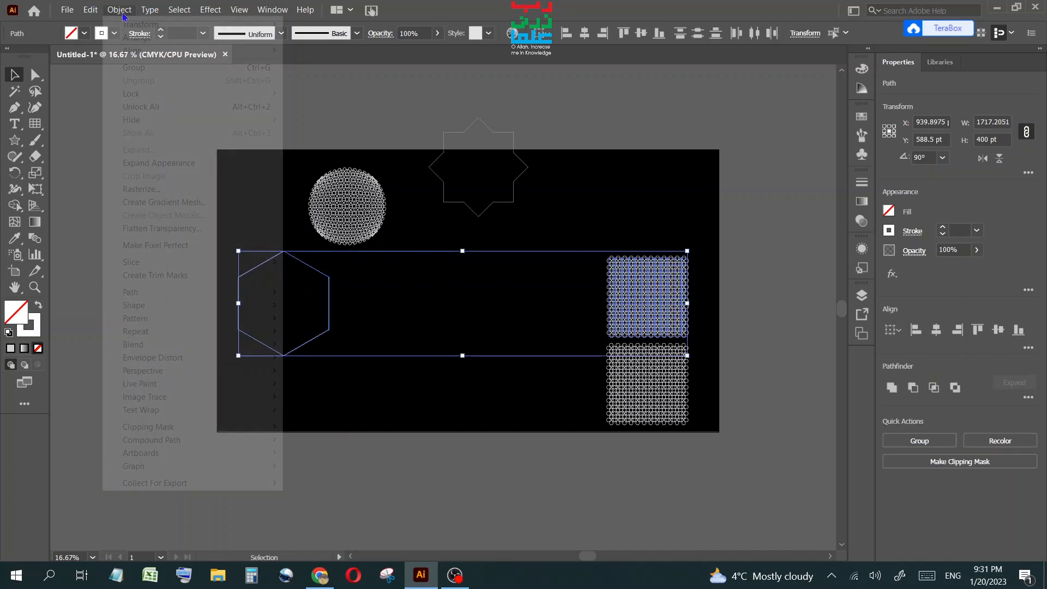
pyautogui.moveTo(252, 357)
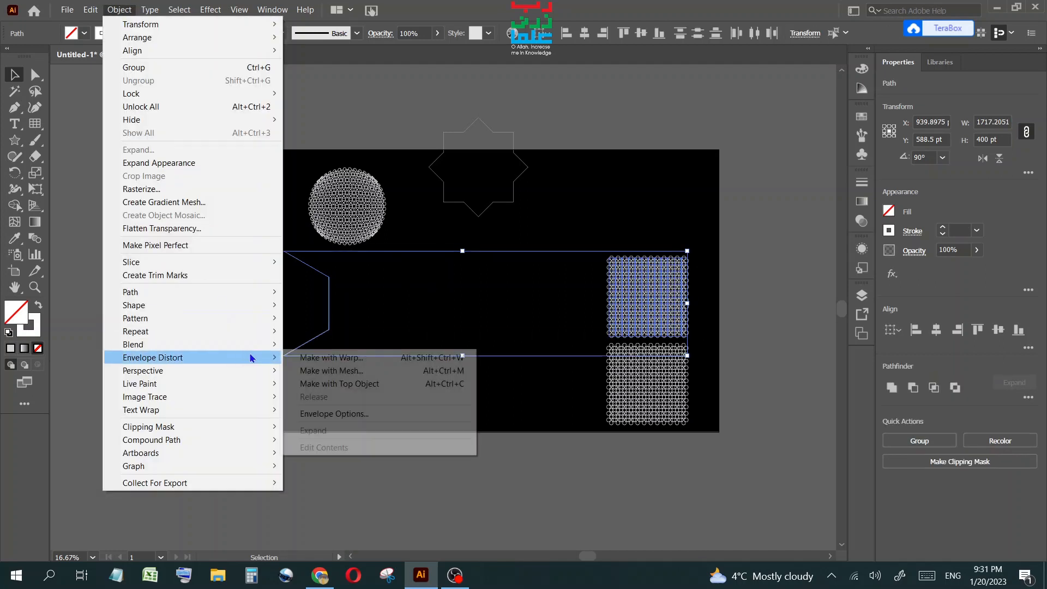
pyautogui.click(336, 385)
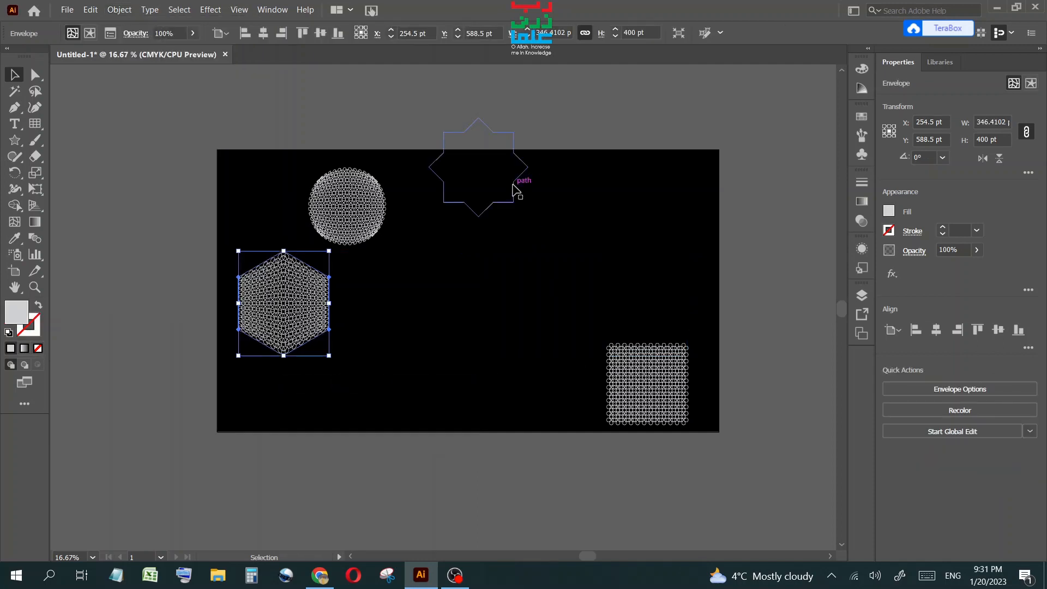
# Place the star over the bottom grid pattern and envelope-distort the pattern into the star using Make with Top Object.
pyautogui.moveTo(513, 185); pyautogui.dragTo(672, 297)
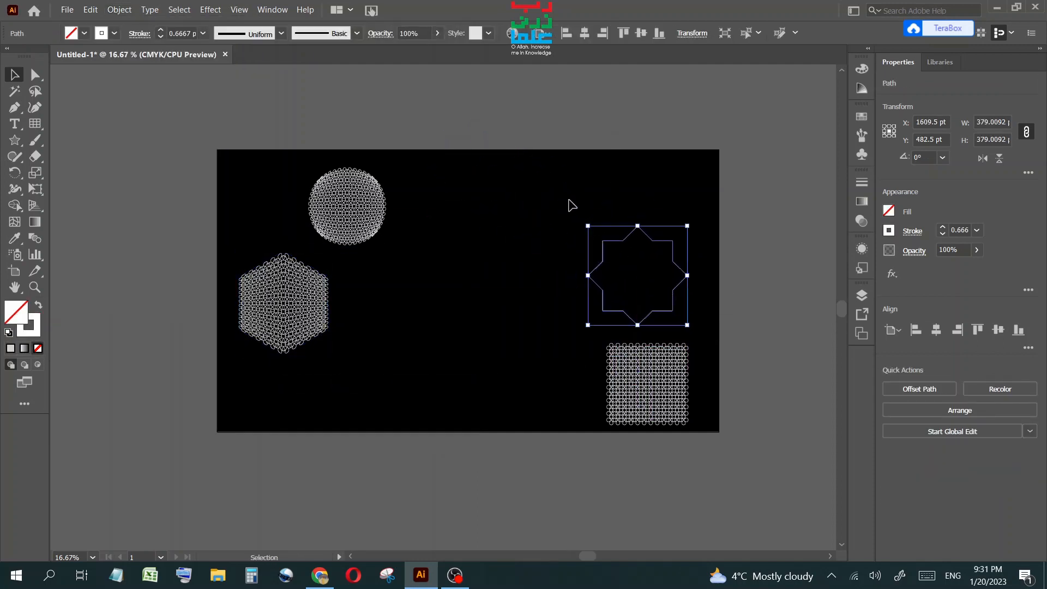
pyautogui.moveTo(567, 198); pyautogui.dragTo(705, 440)
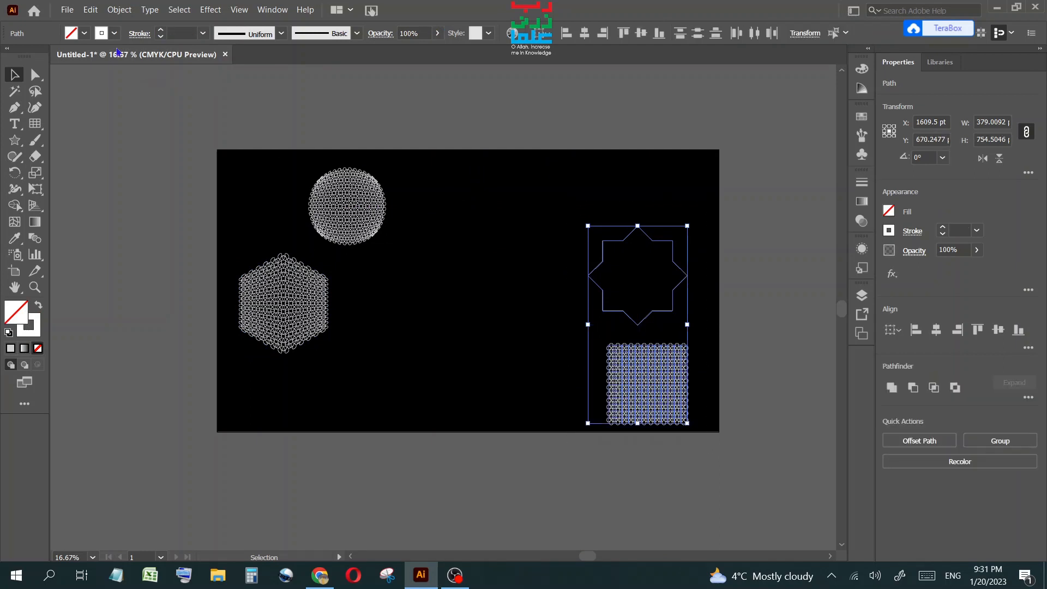
pyautogui.click(119, 9)
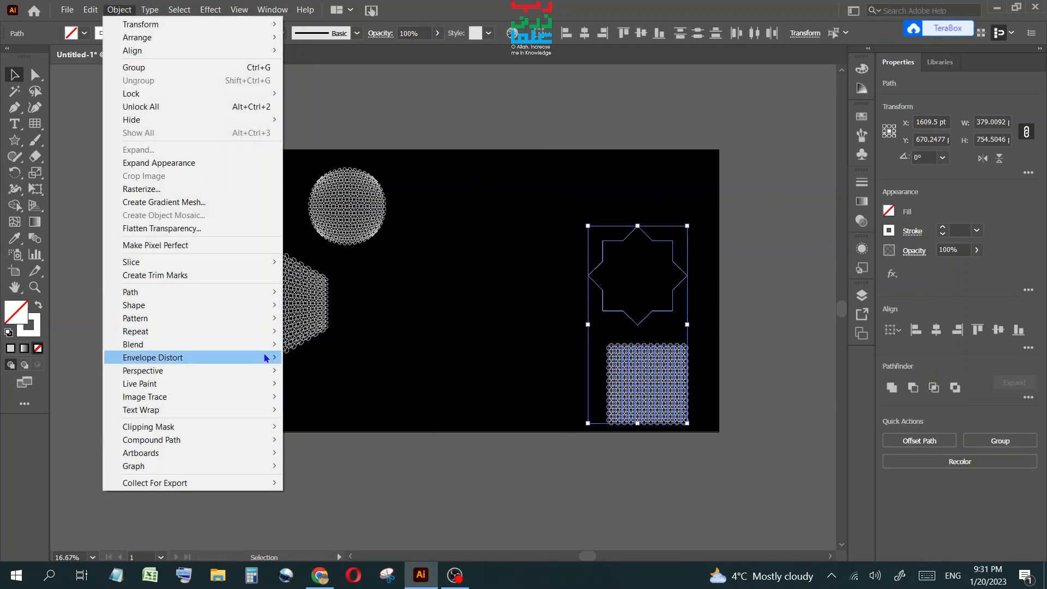
pyautogui.moveTo(265, 358)
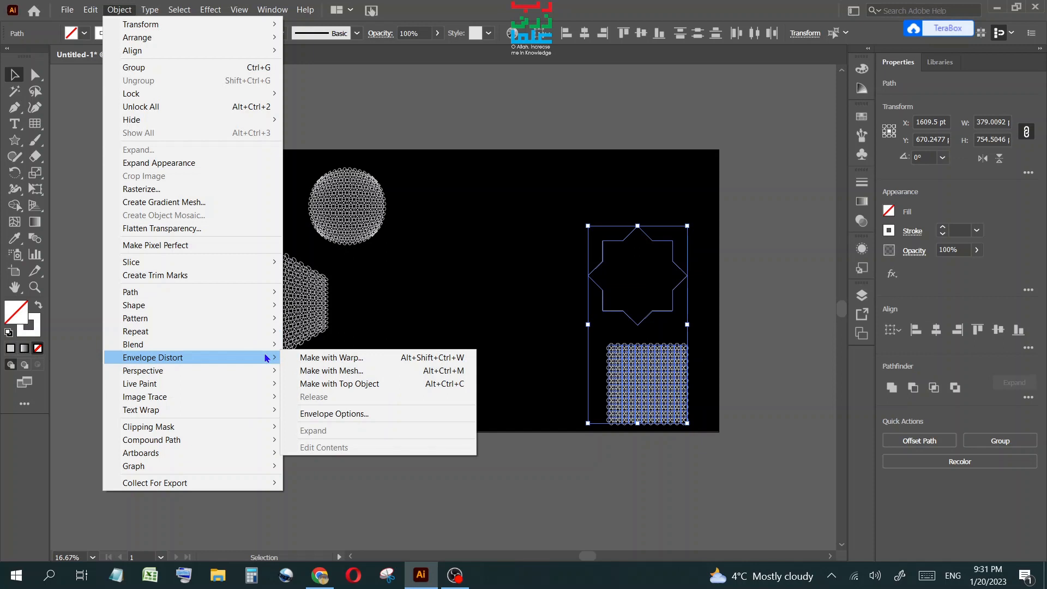
pyautogui.click(358, 384)
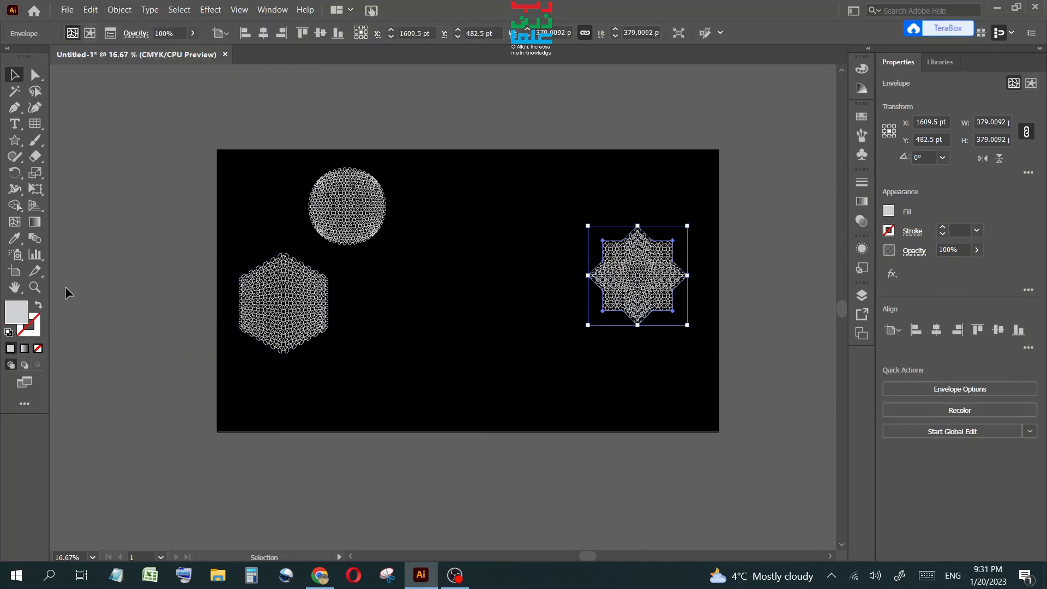
# Rearrange the star, circle and hexagon pattern shapes across the artboard.
pyautogui.click(36, 287)
pyautogui.moveTo(272, 229); pyautogui.dragTo(691, 381)
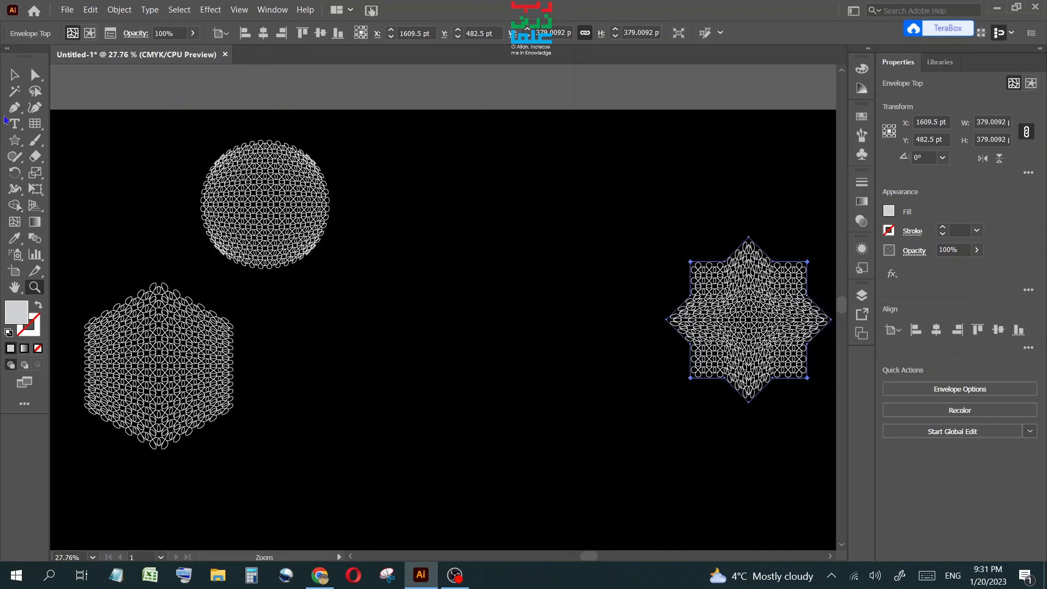
pyautogui.click(14, 75)
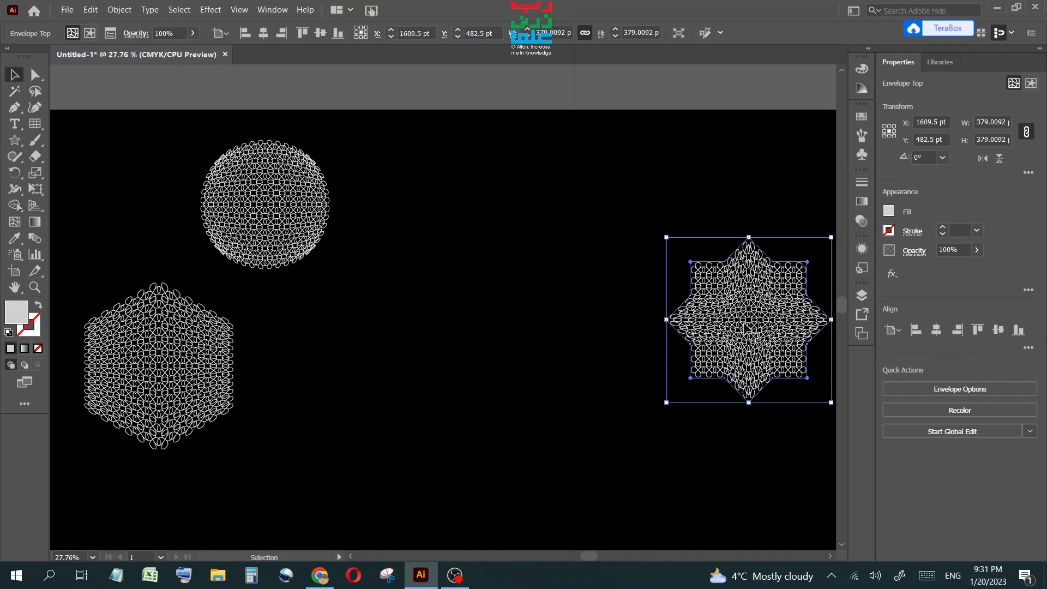
pyautogui.moveTo(747, 336); pyautogui.dragTo(542, 251)
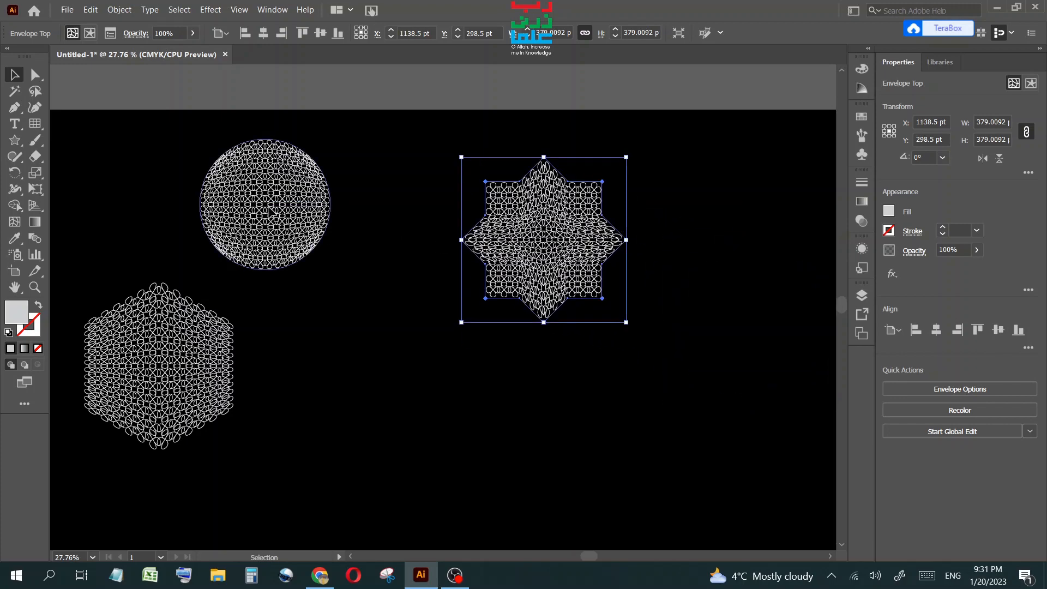
pyautogui.moveTo(272, 216); pyautogui.dragTo(347, 257)
pyautogui.moveTo(185, 385); pyautogui.dragTo(274, 446)
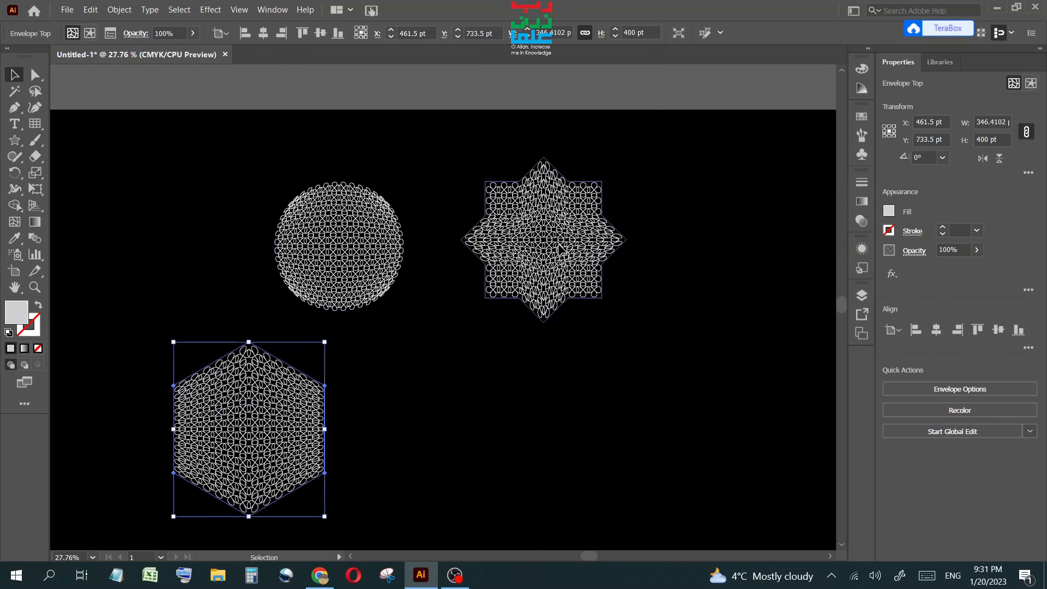
pyautogui.moveTo(549, 241); pyautogui.dragTo(664, 284)
# Edit the star envelope's contents and give its upper-right pattern section a red stroke.
pyautogui.doubleClick(661, 282)
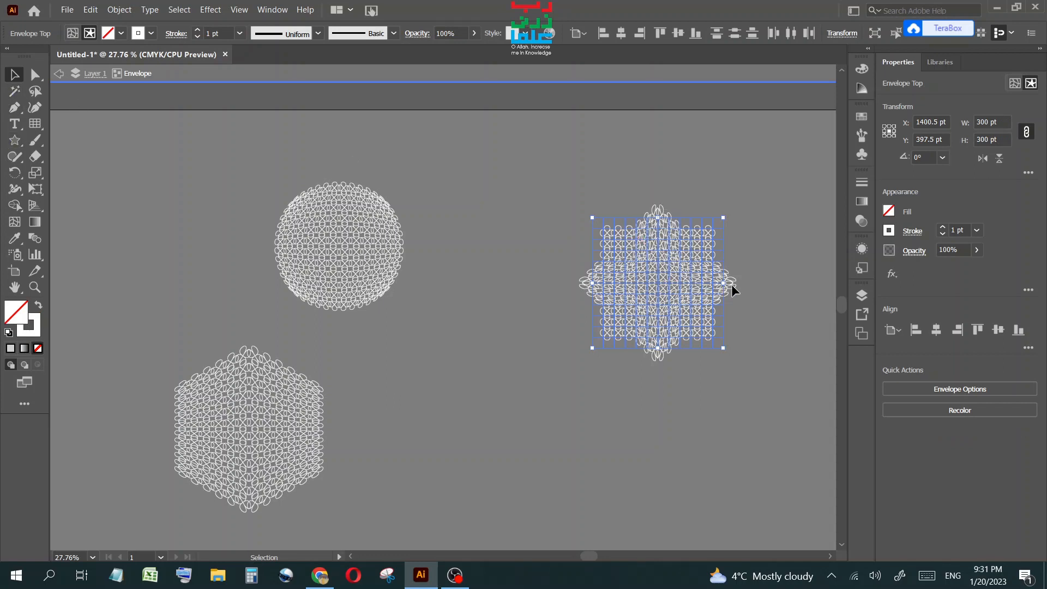
pyautogui.moveTo(746, 284); pyautogui.dragTo(745, 284)
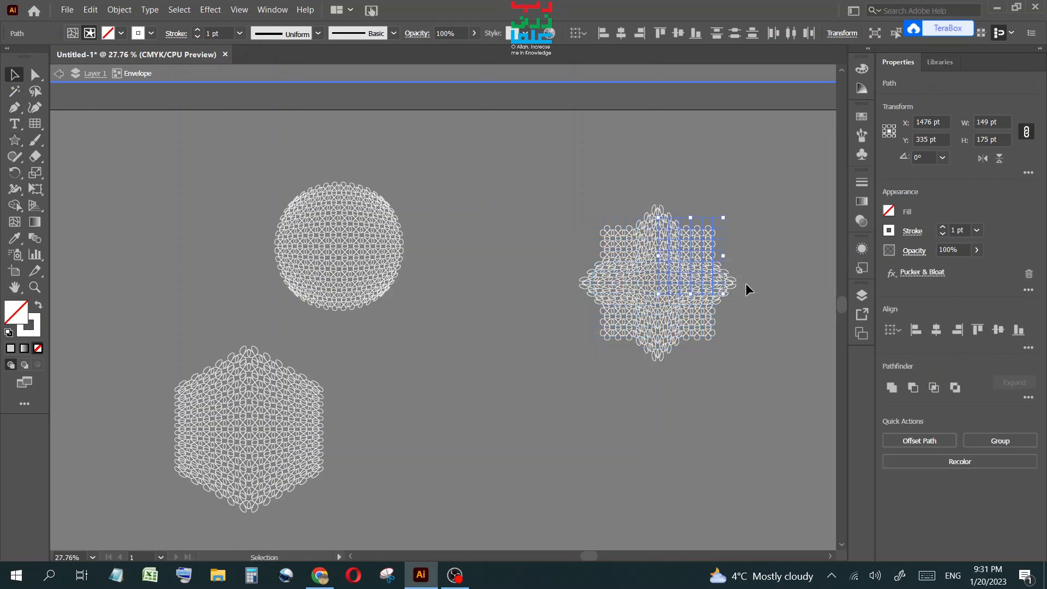
pyautogui.click(151, 34)
pyautogui.click(105, 56)
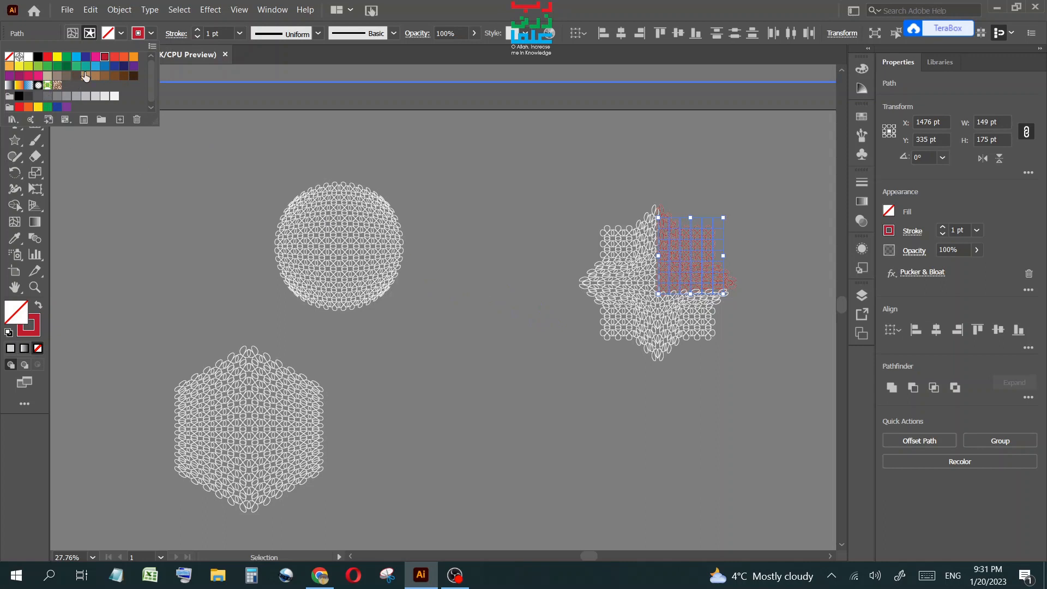
pyautogui.click(47, 58)
# Select the star envelope's lower-left pattern section and give it a blue stroke.
pyautogui.click(569, 279)
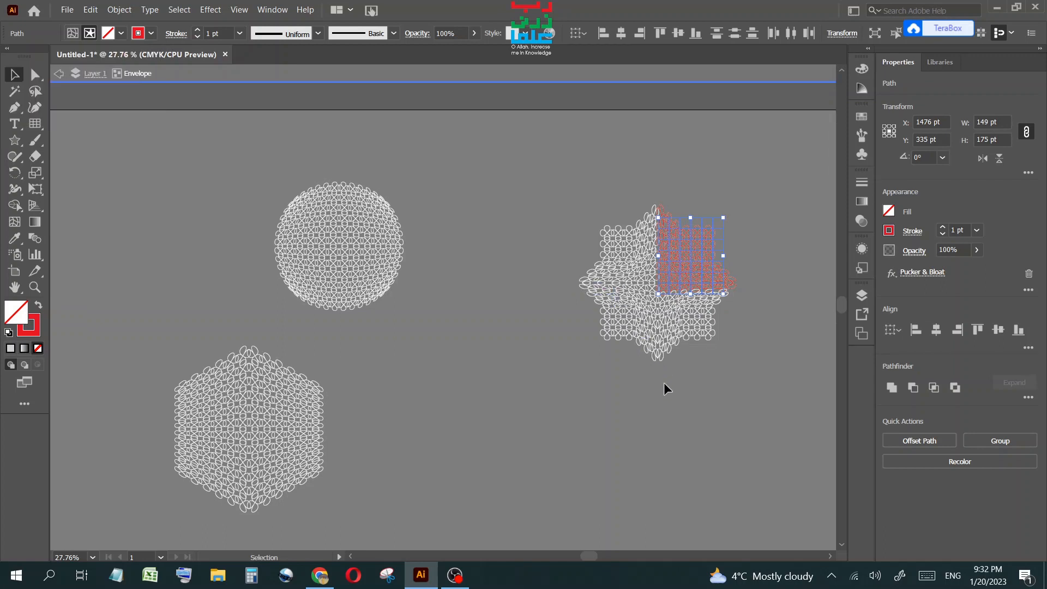
pyautogui.moveTo(569, 258); pyautogui.dragTo(659, 372)
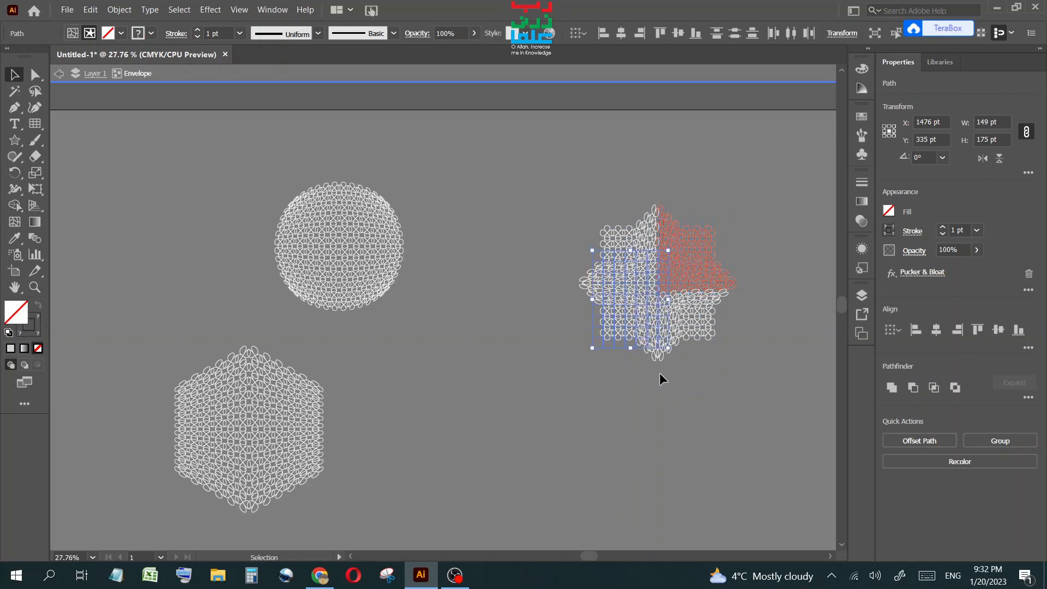
pyautogui.click(151, 33)
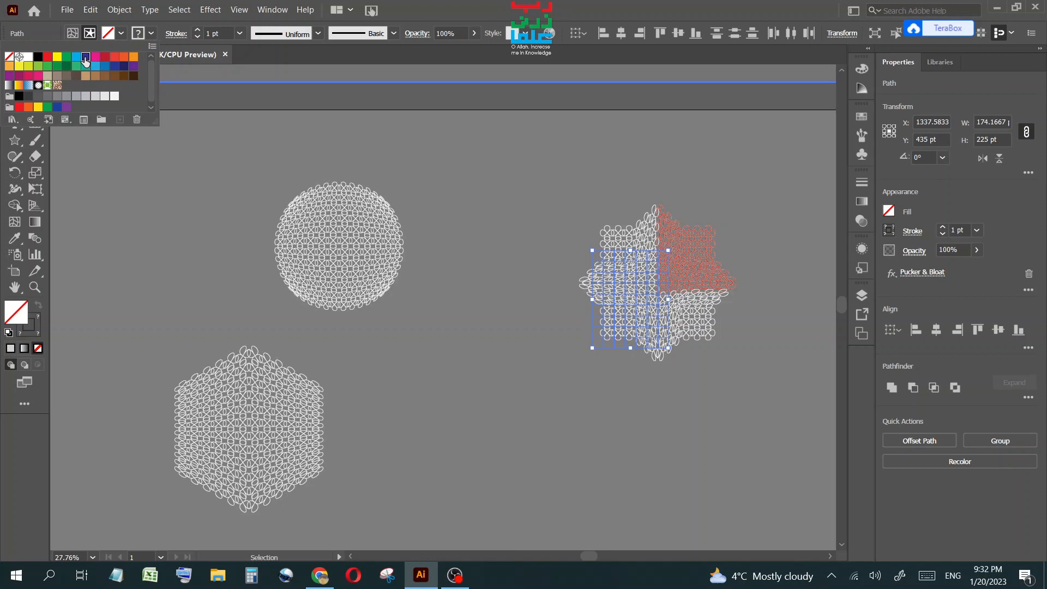
pyautogui.click(85, 60)
pyautogui.click(696, 394)
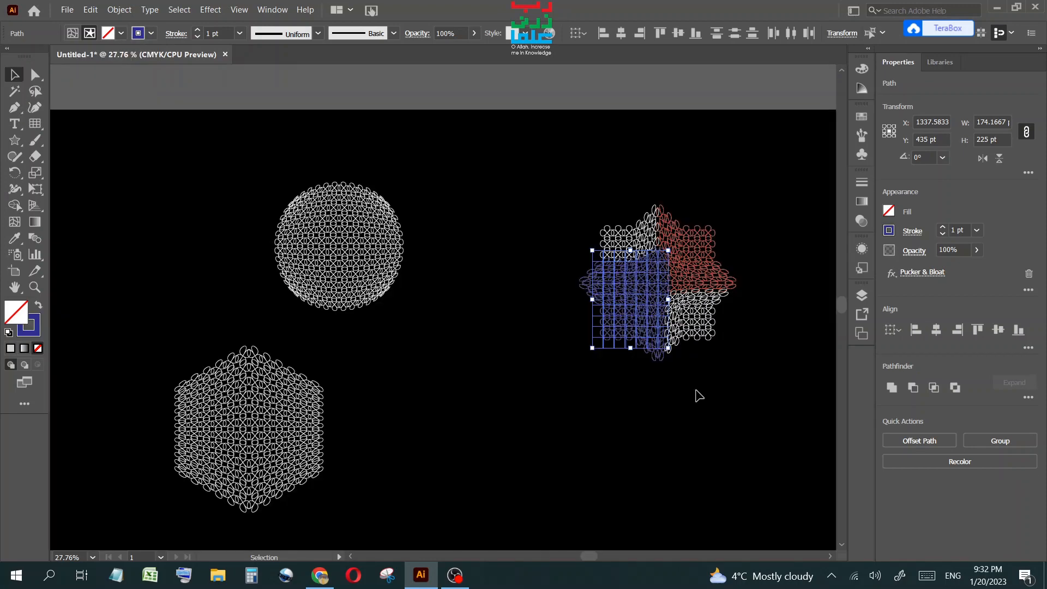
pyautogui.click(695, 389)
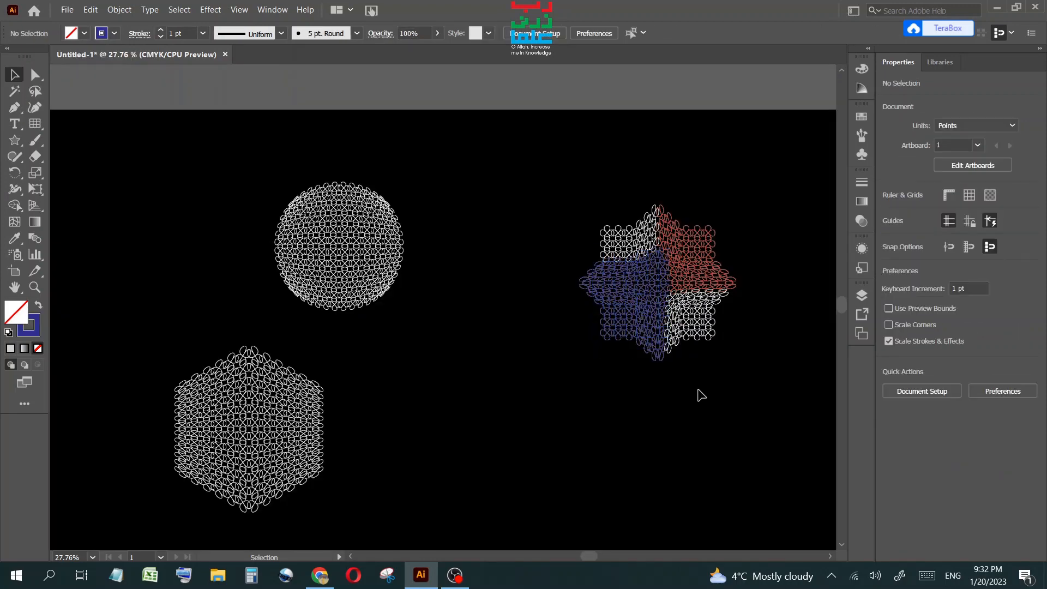
# Edit the circle envelope's contents and give its left pattern section a yellow stroke.
pyautogui.click(331, 246)
pyautogui.doubleClick(330, 246)
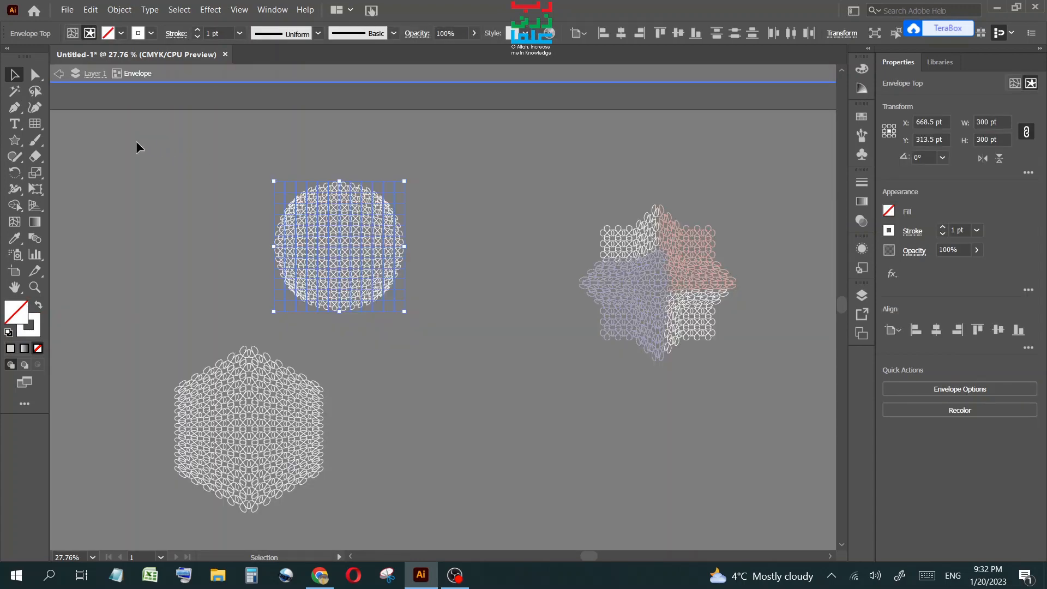
pyautogui.click(35, 91)
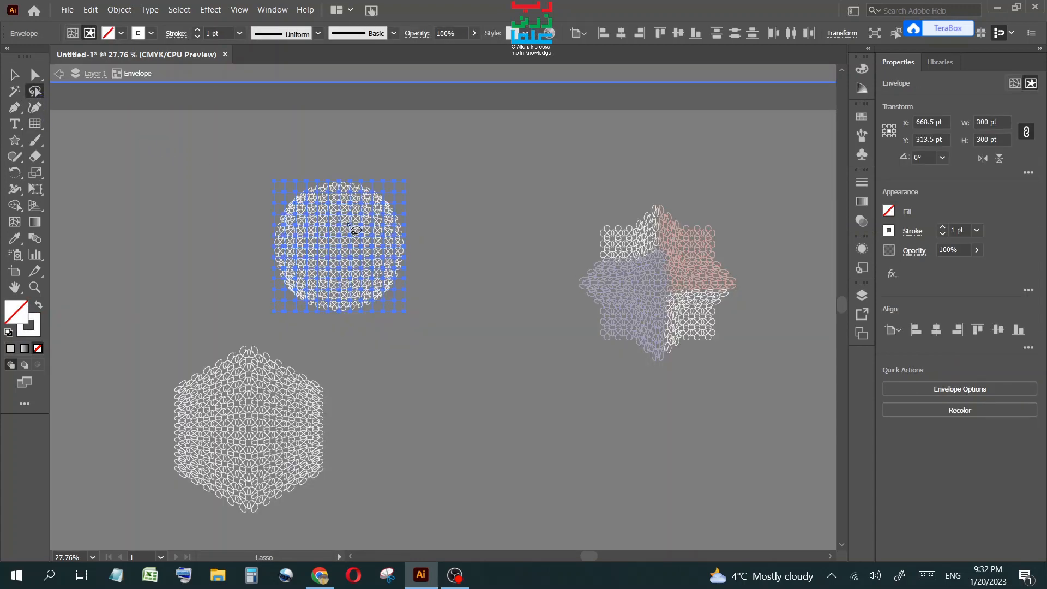
pyautogui.moveTo(352, 217)
pyautogui.mouseDown()
pyautogui.moveTo(323, 236)
pyautogui.moveTo(344, 271)
pyautogui.moveTo(370, 236)
pyautogui.moveTo(352, 218)
pyautogui.mouseUp()
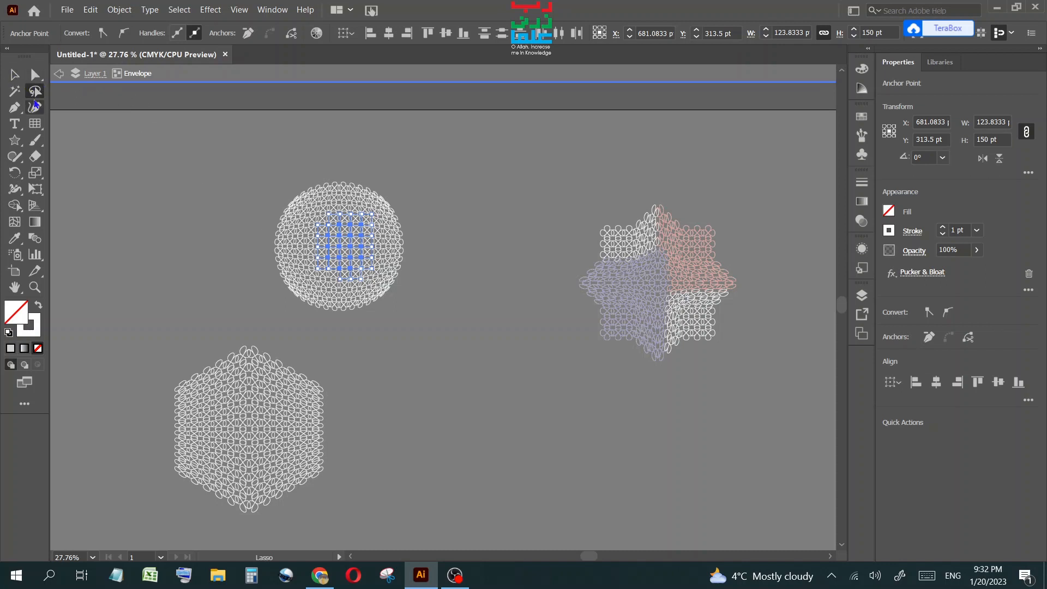
pyautogui.click(21, 79)
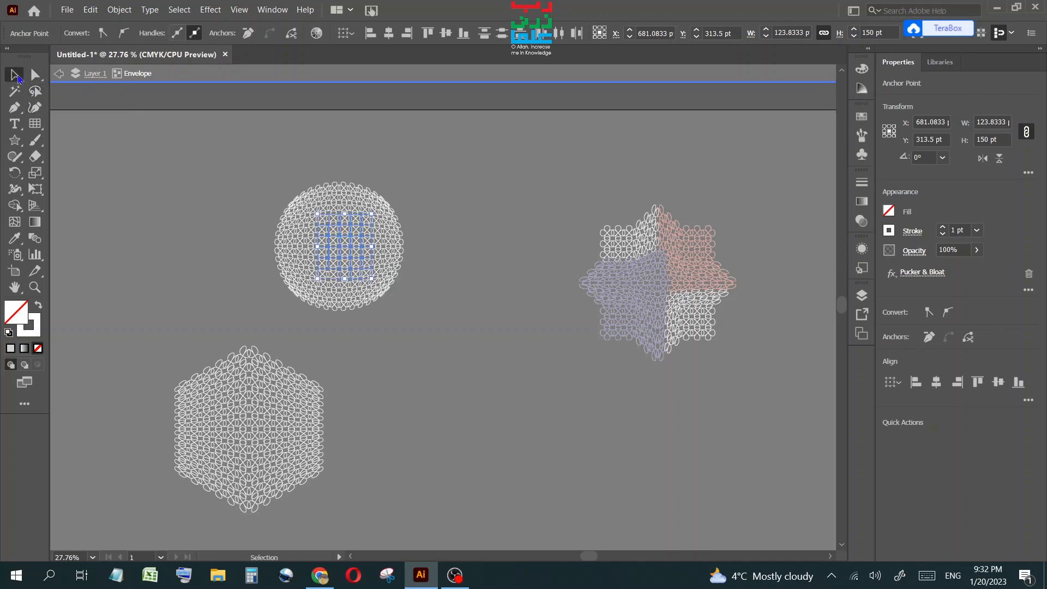
pyautogui.click(448, 251)
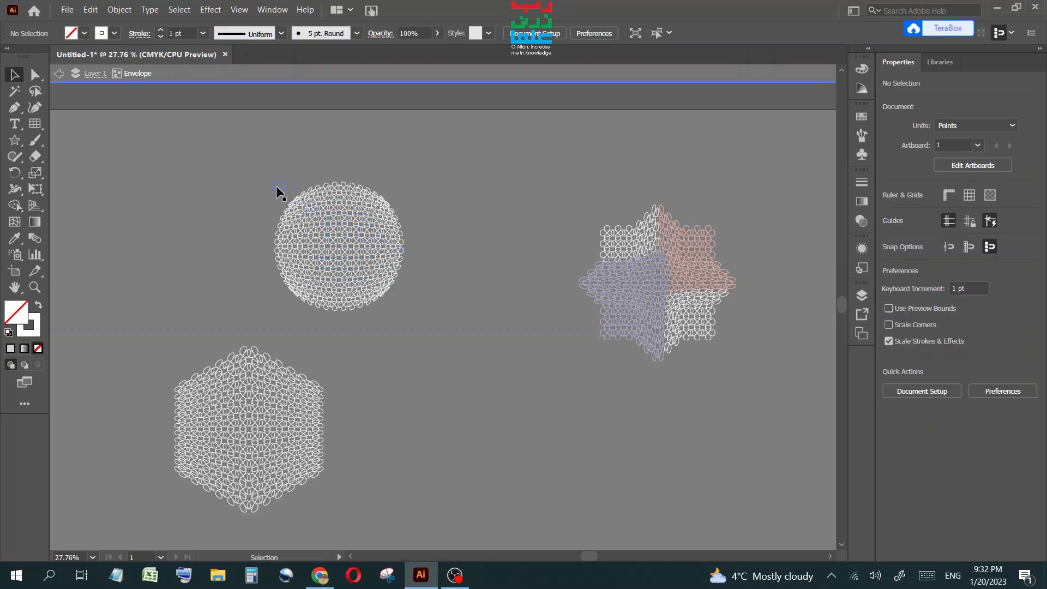
pyautogui.click(332, 319)
pyautogui.click(151, 33)
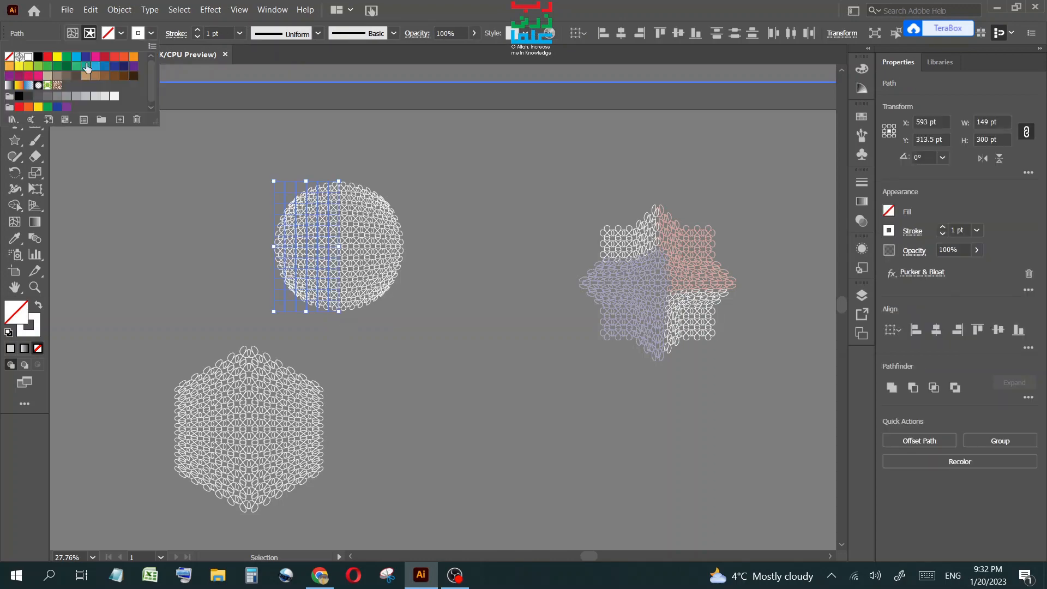
pyautogui.click(57, 56)
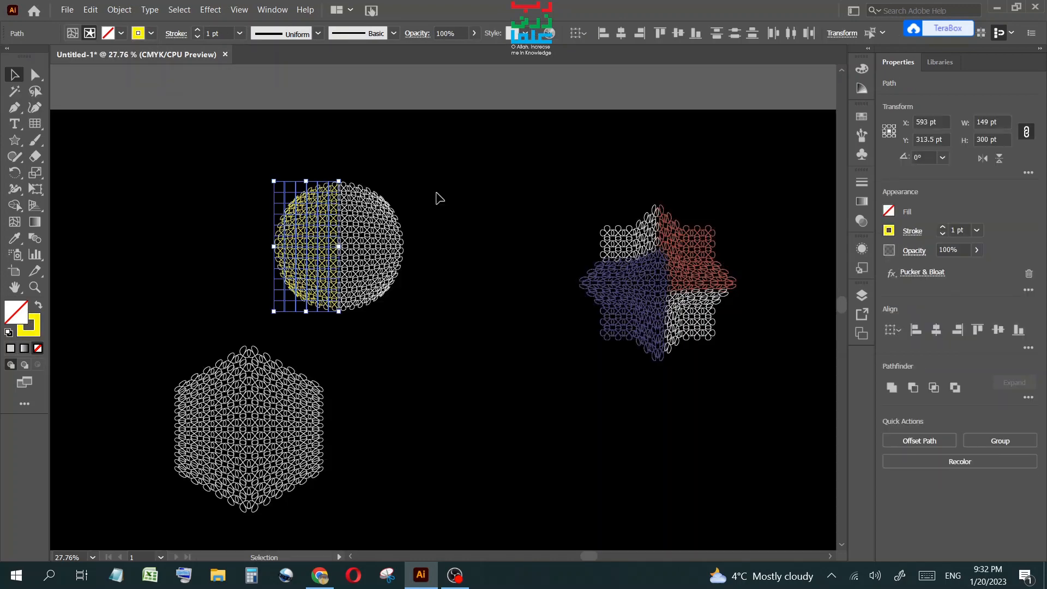
pyautogui.click(440, 197)
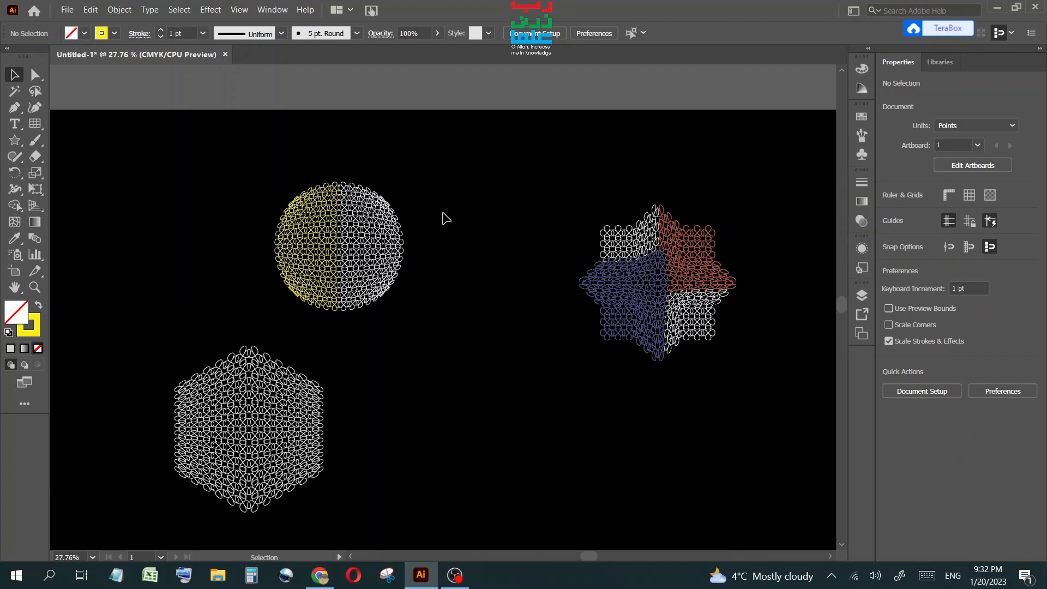
pyautogui.scroll(1, 540, 421)
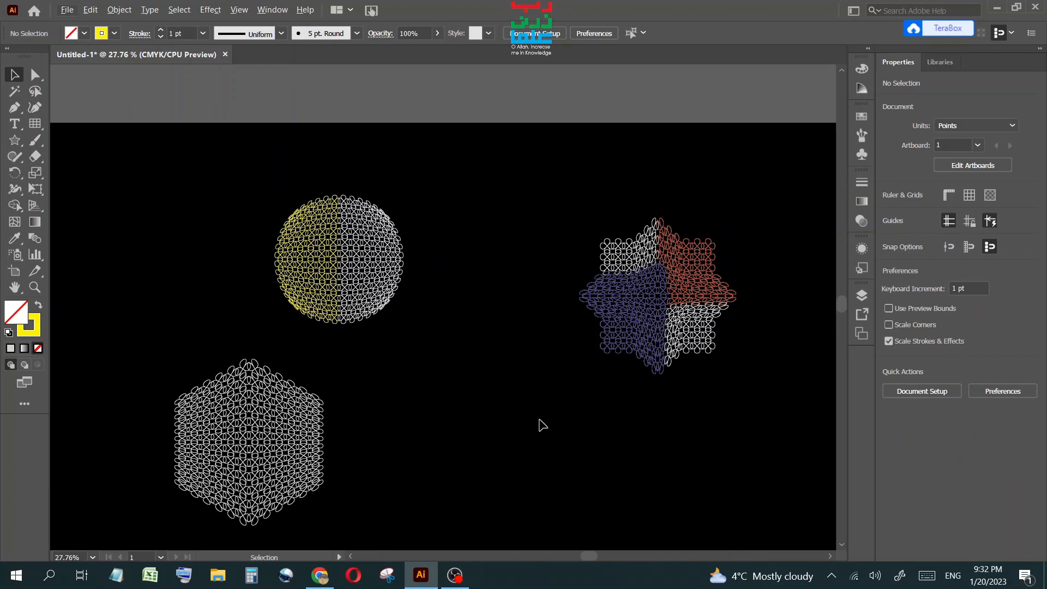
pyautogui.scroll(1, 540, 421)
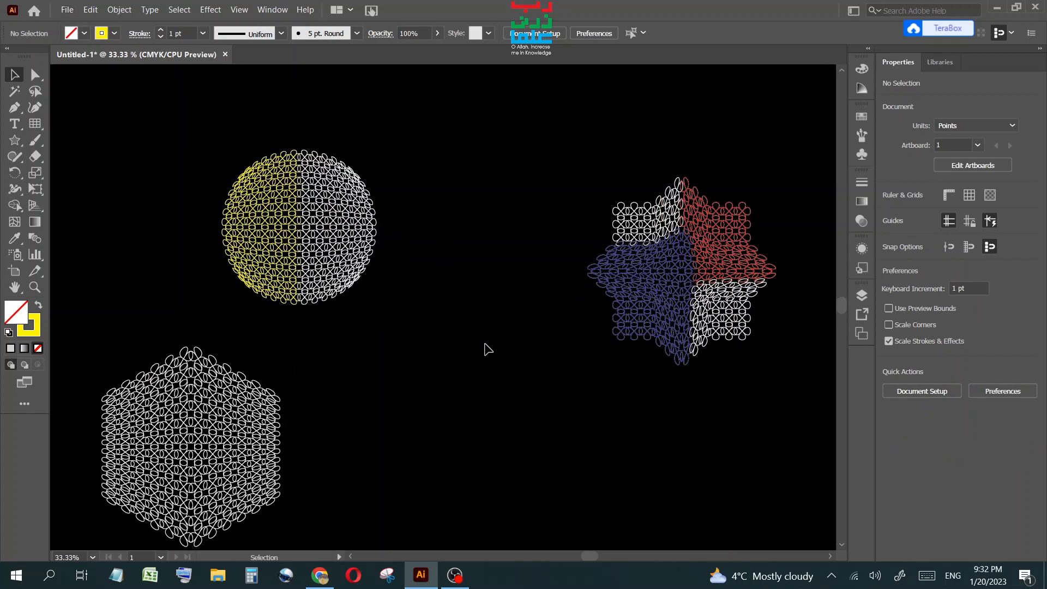